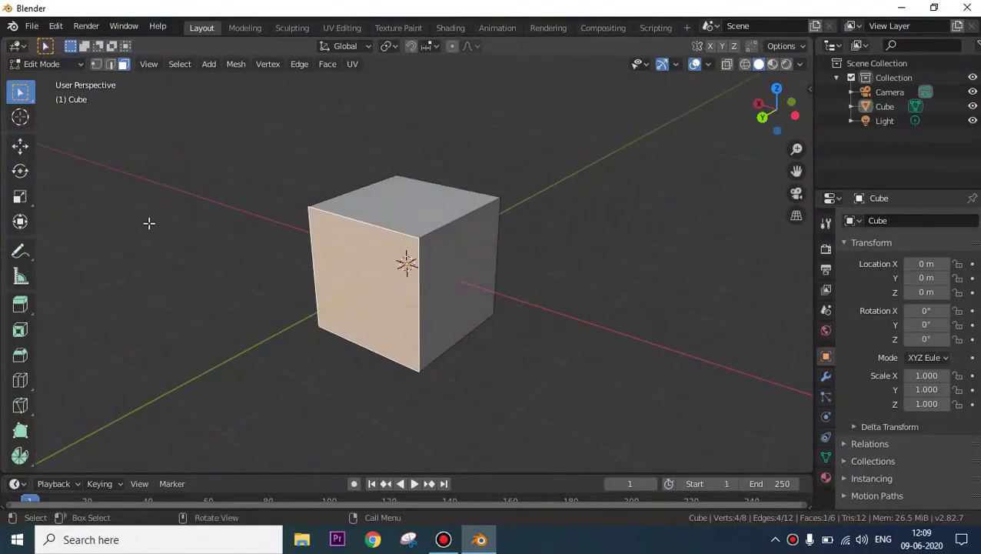
Step: Box-select the cube's three visible faces, and then clear the selection
{"action": "middle_click_drag", "start_coordinate": [206, 271], "coordinate": [374, 259]}
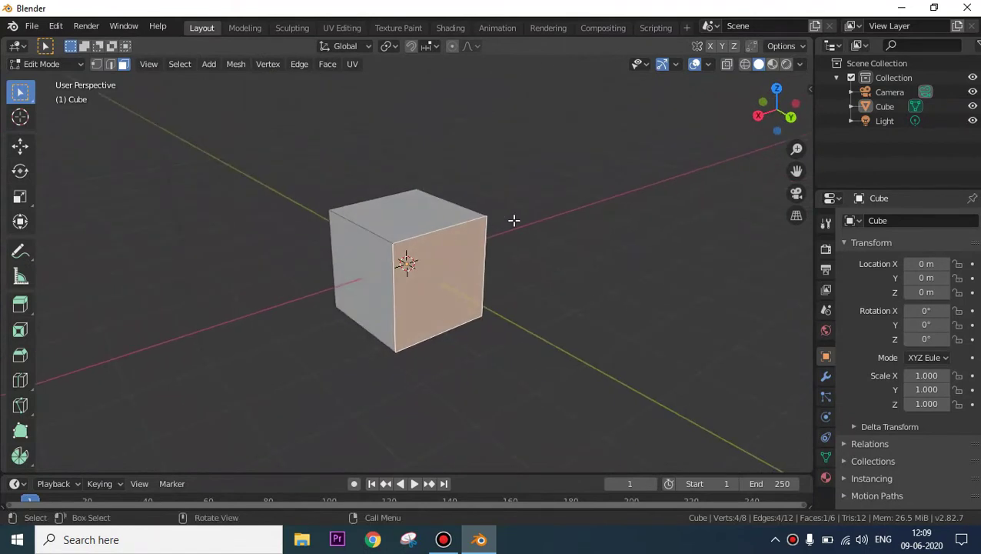
{"action": "left_click_drag", "start_coordinate": [272, 174], "coordinate": [511, 355]}
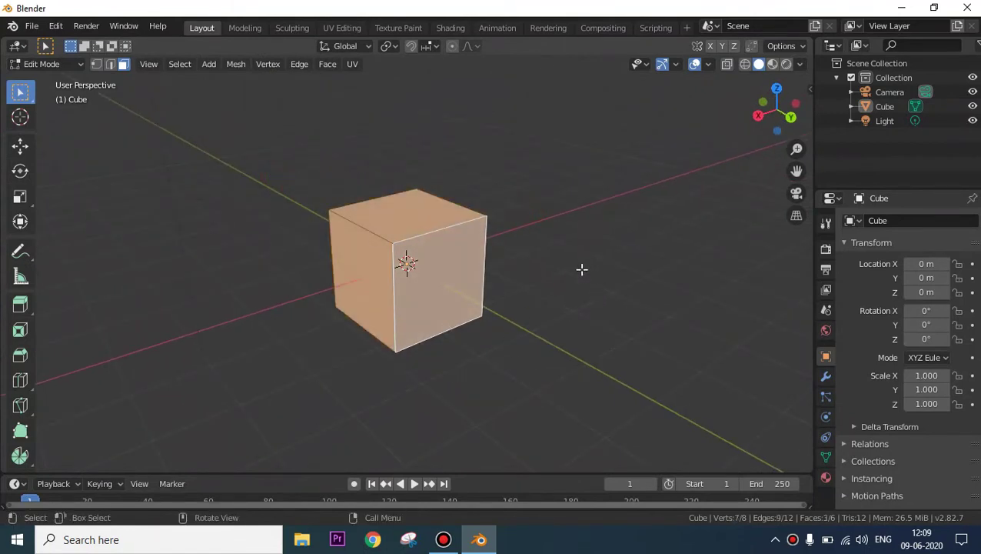
{"action": "left_click", "coordinate": [574, 265]}
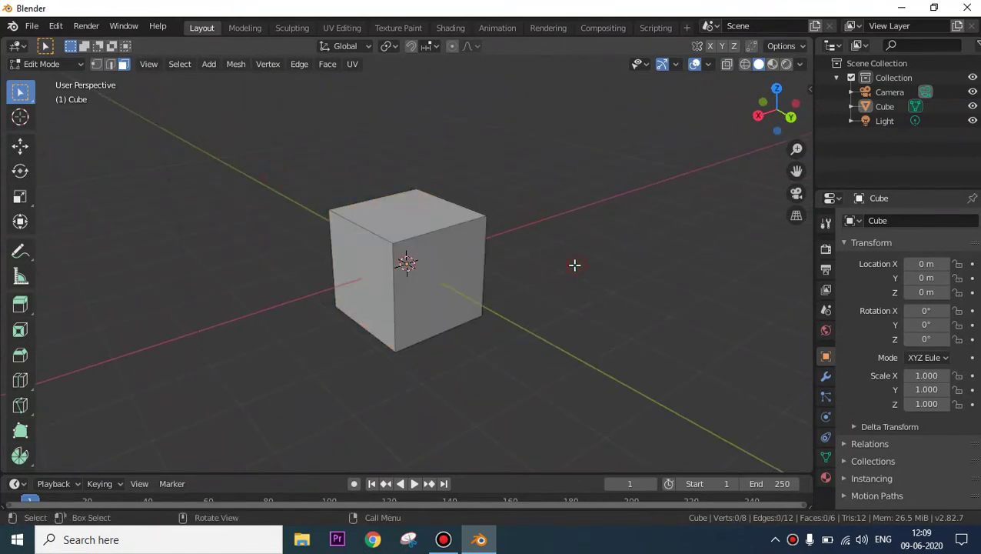
Step: Show the available face commands for the cube's +X side face and dismiss them
{"action": "left_click", "coordinate": [368, 267]}
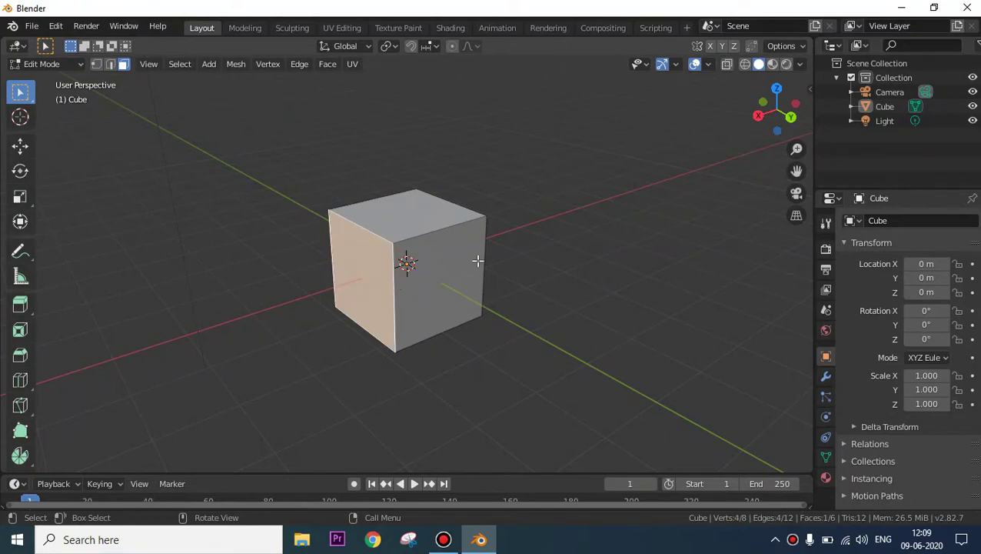
{"action": "right_click", "coordinate": [375, 265]}
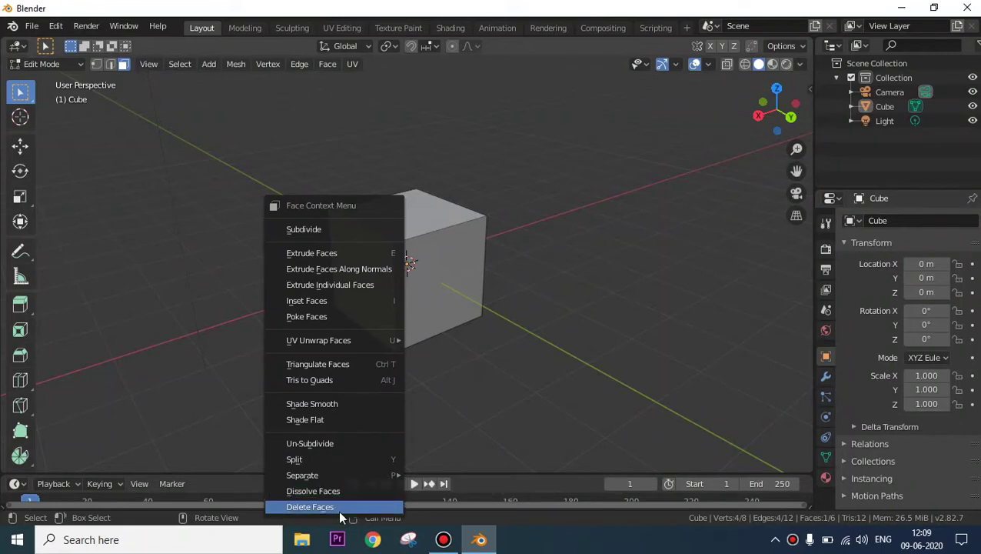
{"action": "left_click", "coordinate": [517, 356]}
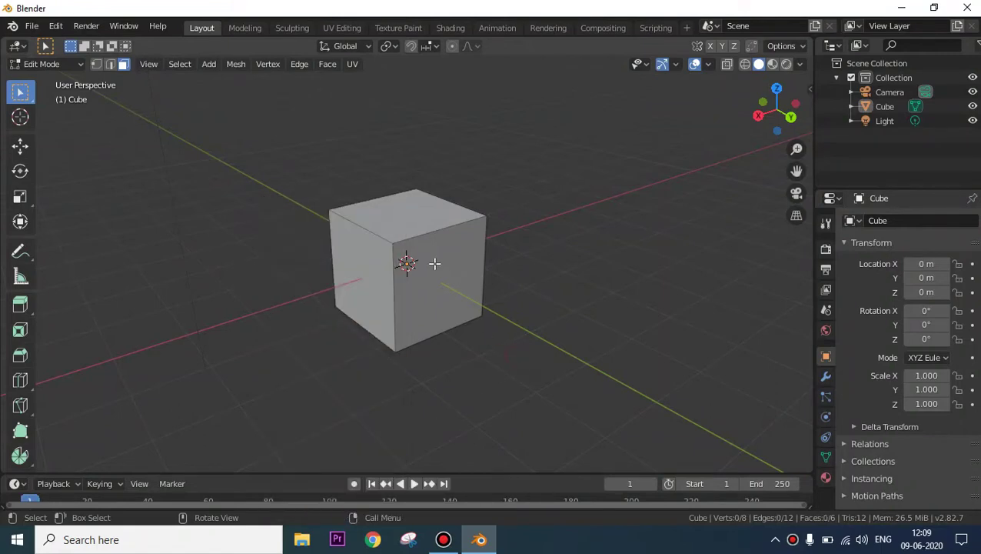
Step: Delete the cube's +X side face with the Faces option, and then undo the deletion and clear the selection
{"action": "left_click", "coordinate": [373, 264]}
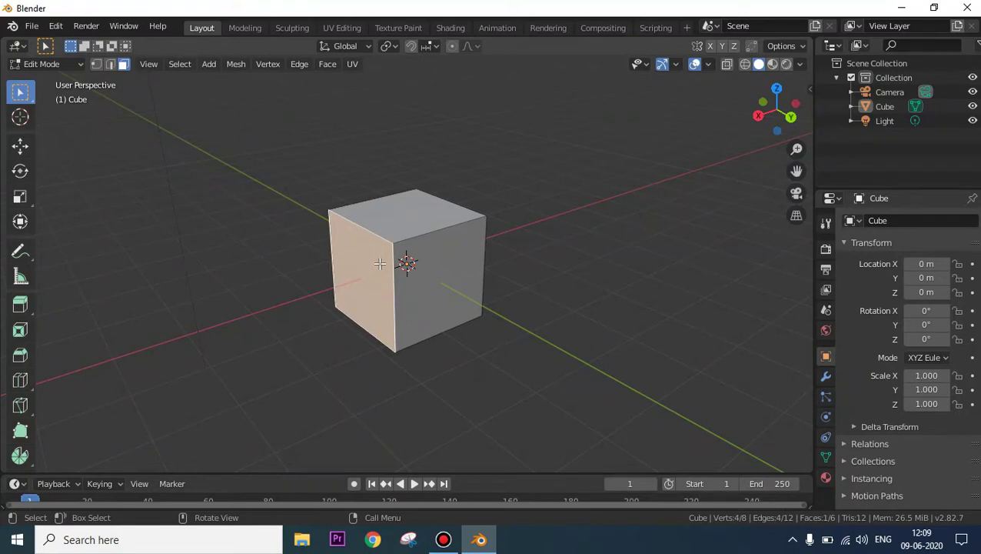
{"action": "key", "text": "x"}
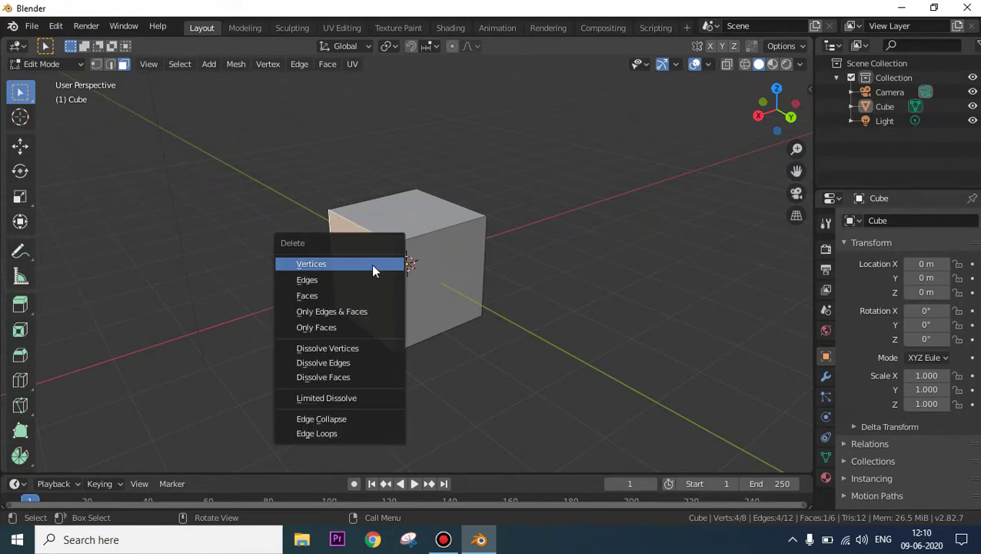
{"action": "left_click", "coordinate": [340, 295]}
{"action": "mouse_move", "coordinate": [480, 306]}
{"action": "middle_mouse_down"}
{"action": "mouse_move", "coordinate": [552, 300]}
{"action": "mouse_move", "coordinate": [597, 241]}
{"action": "mouse_move", "coordinate": [467, 223]}
{"action": "mouse_move", "coordinate": [469, 286]}
{"action": "mouse_move", "coordinate": [493, 312]}
{"action": "middle_mouse_up"}
{"action": "key", "text": "ctrl+z"}
{"action": "left_click", "coordinate": [542, 236]}
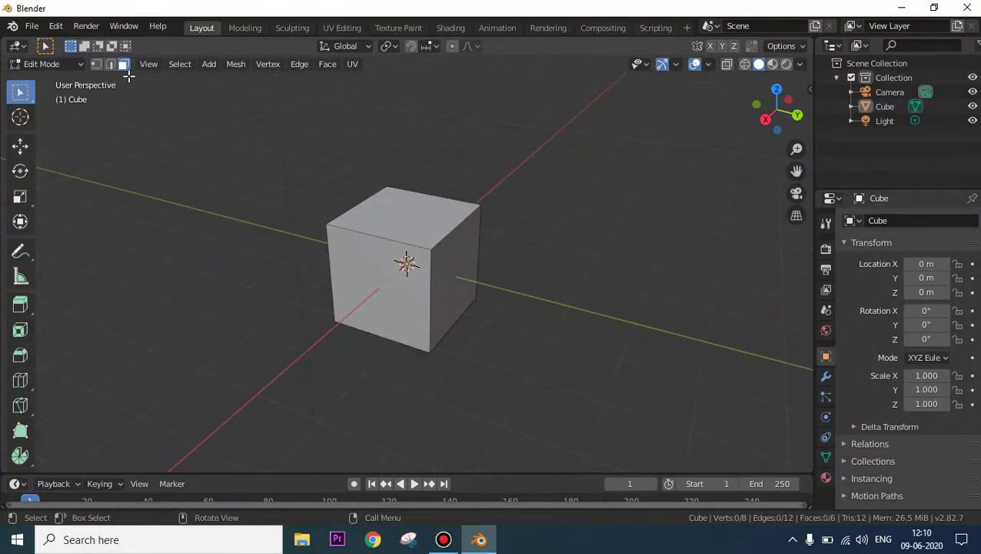
Step: Switch the cube's mesh from face selection to edge selection and select a single vertical edge
{"action": "left_click", "coordinate": [377, 278]}
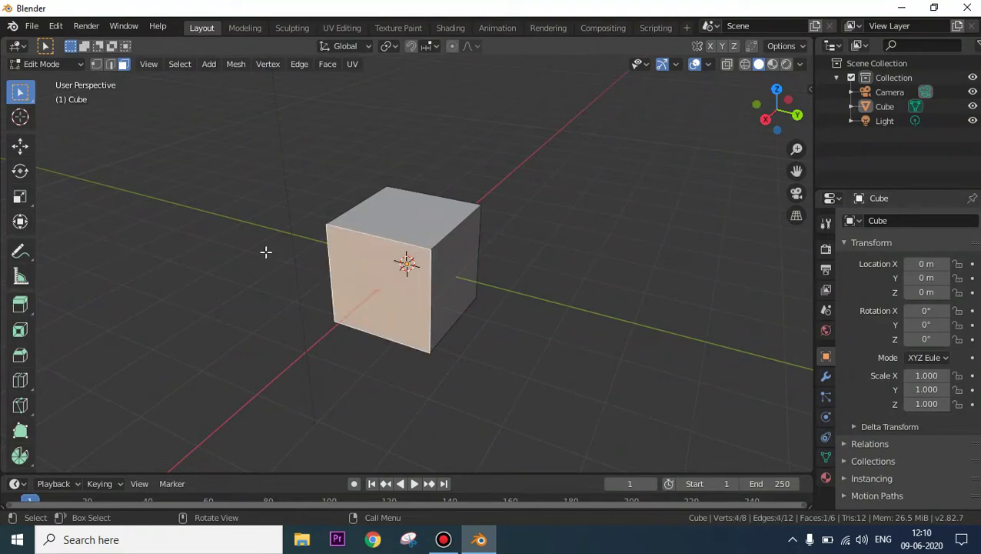
{"action": "left_click", "coordinate": [112, 65]}
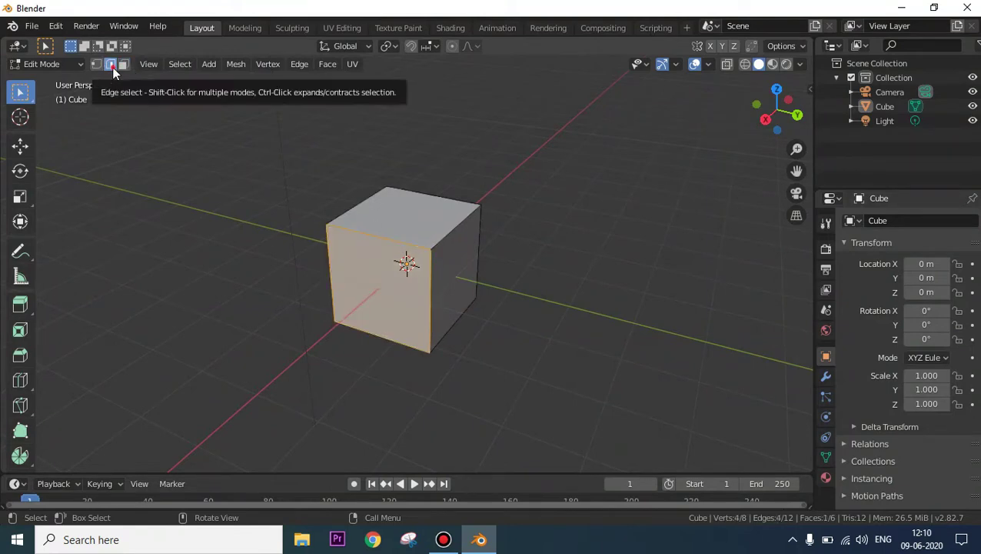
{"action": "middle_click_drag", "start_coordinate": [599, 243], "coordinate": [481, 222]}
{"action": "scroll", "coordinate": [573, 215], "scroll_direction": "up", "scroll_amount": 2}
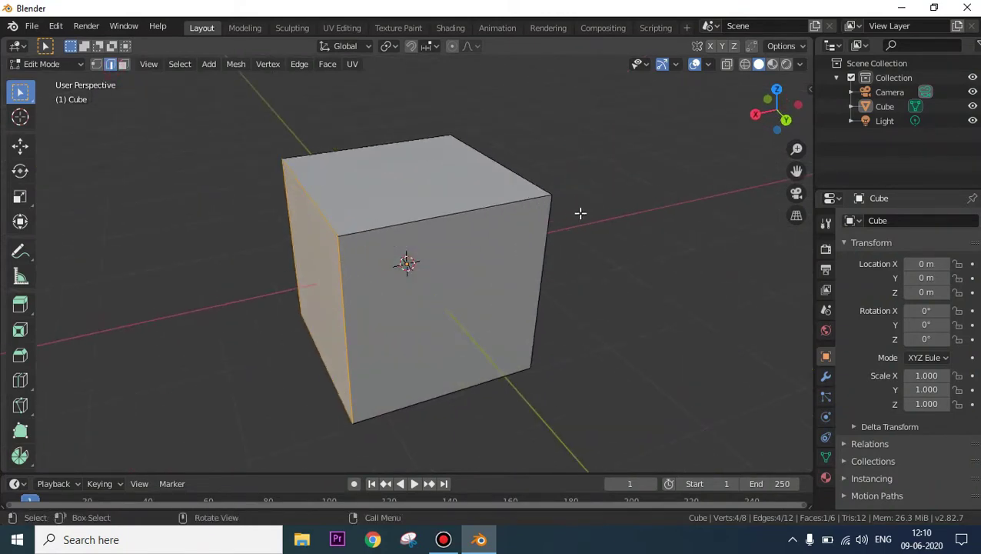
{"action": "left_click", "coordinate": [589, 169]}
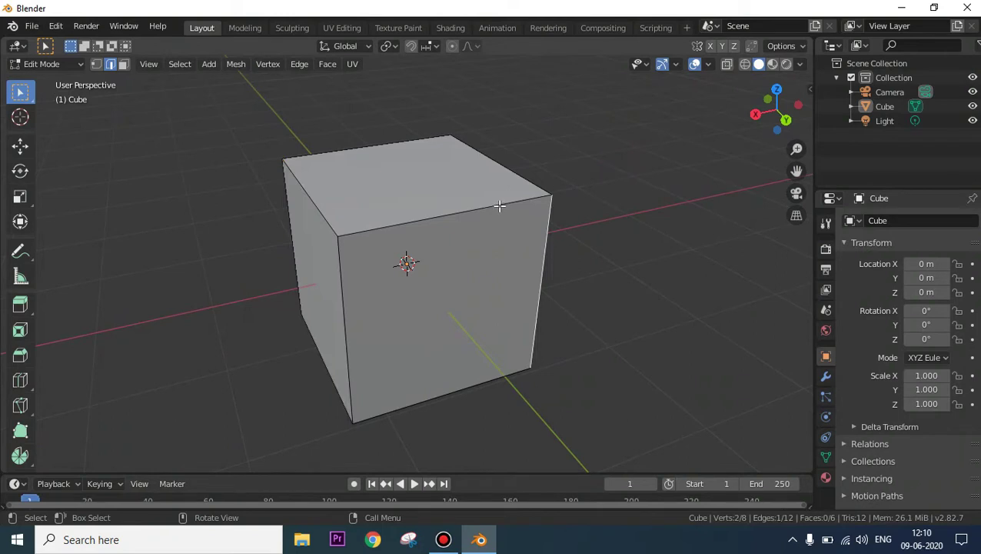
Step: Select the top edge of the cube's +Y side, scale it down slightly, and deselect it
{"action": "left_click", "coordinate": [341, 238]}
{"action": "middle_click_drag", "start_coordinate": [619, 236], "coordinate": [561, 207]}
{"action": "scroll", "coordinate": [644, 228], "scroll_direction": "down", "scroll_amount": 1}
{"action": "scroll", "coordinate": [588, 206], "scroll_direction": "up", "scroll_amount": 3}
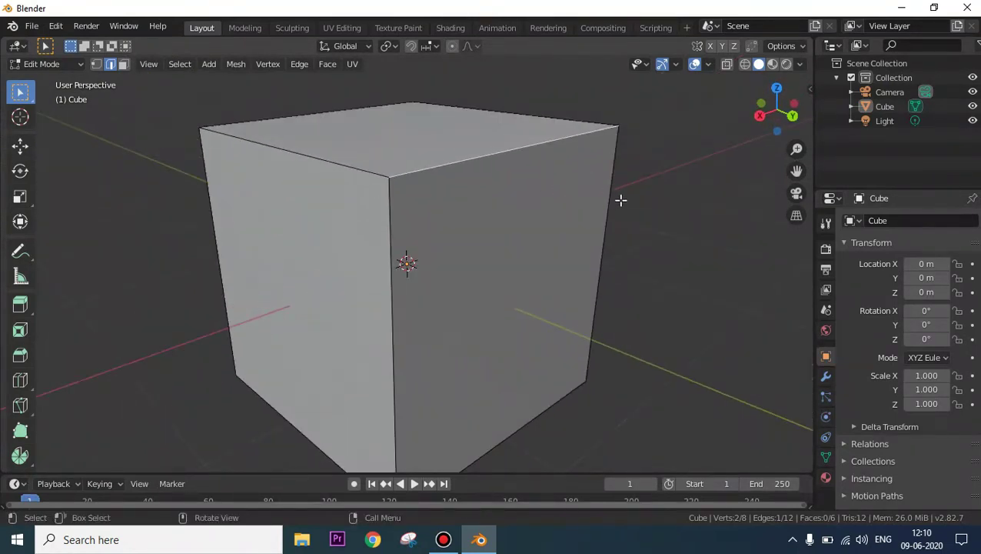
{"action": "scroll", "coordinate": [629, 198], "scroll_direction": "down", "scroll_amount": 1}
{"action": "key", "text": "s"}
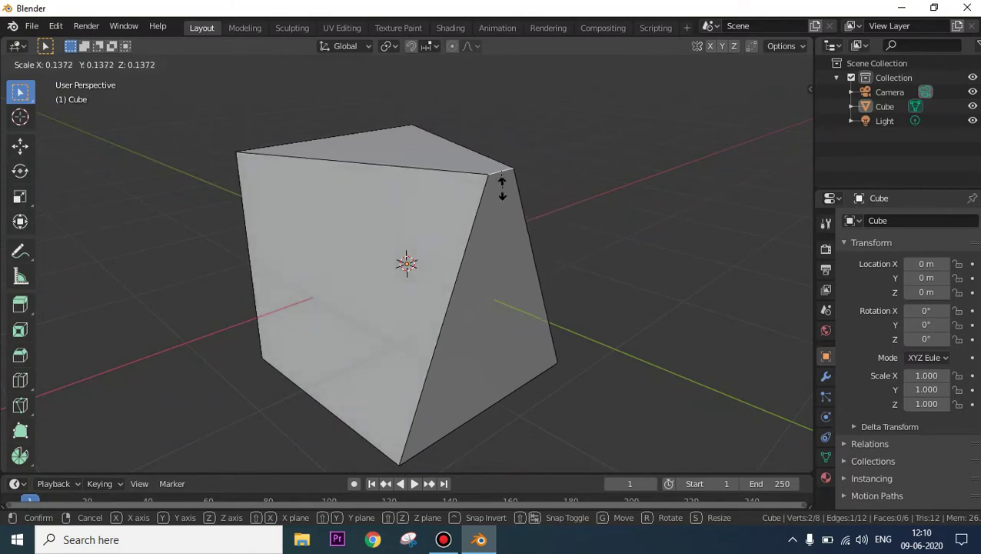
{"action": "left_click", "coordinate": [570, 241]}
{"action": "left_click", "coordinate": [645, 221]}
{"action": "mouse_move", "coordinate": [665, 219]}
{"action": "middle_mouse_down"}
{"action": "mouse_move", "coordinate": [599, 257]}
{"action": "mouse_move", "coordinate": [642, 221]}
{"action": "mouse_move", "coordinate": [664, 224]}
{"action": "middle_mouse_up"}
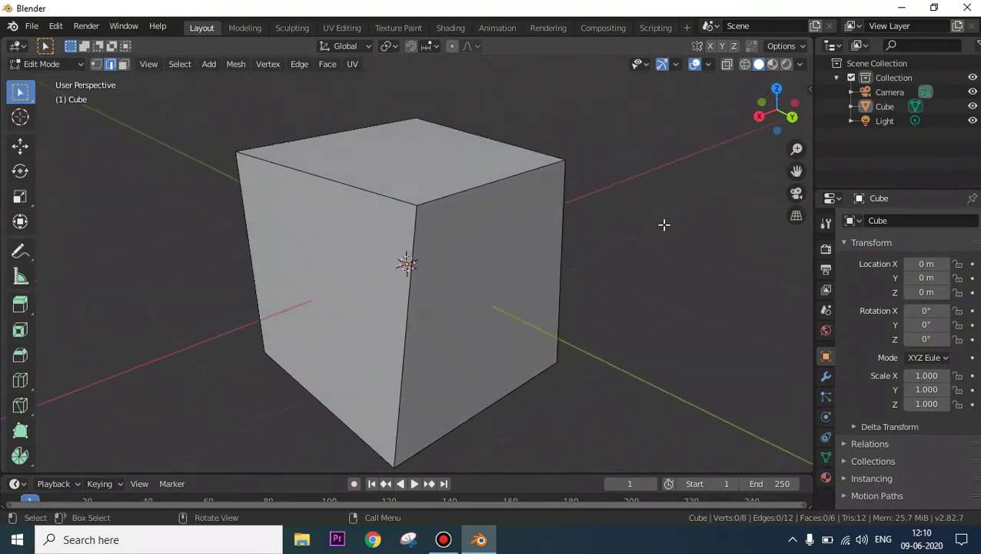
Step: Scale the top edge of the +Y side back up to roughly the cube's width and deselect it
{"action": "left_click", "coordinate": [501, 177]}
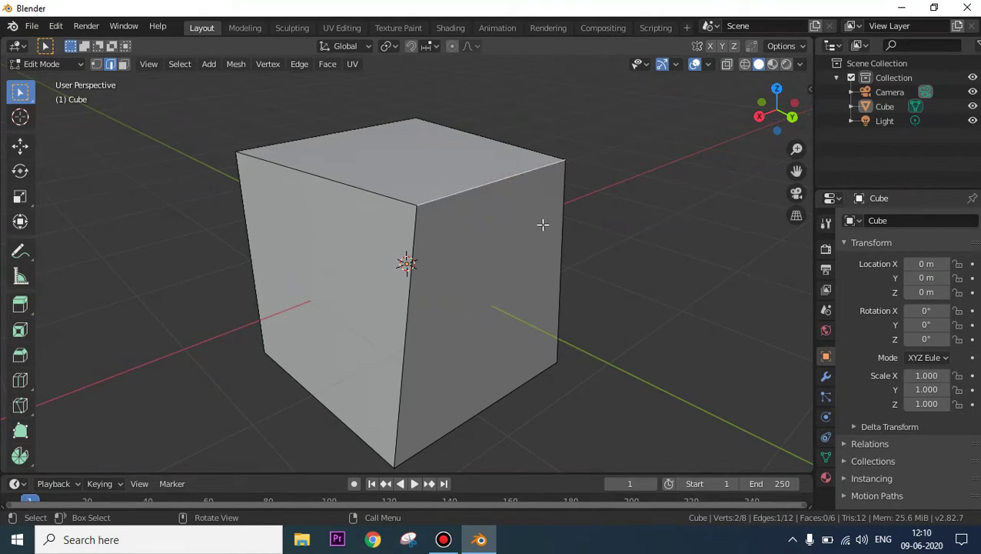
{"action": "key", "text": "s"}
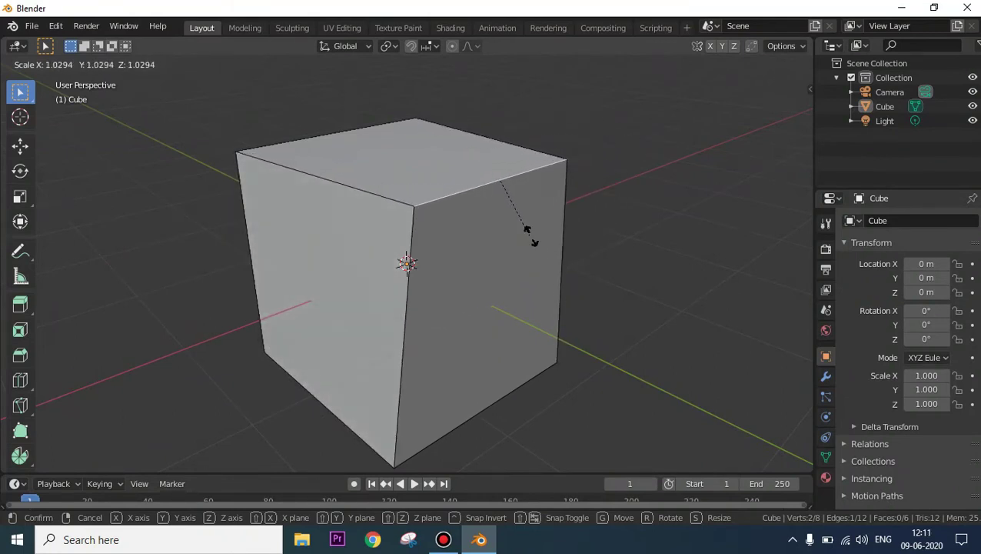
{"action": "left_click", "coordinate": [542, 244]}
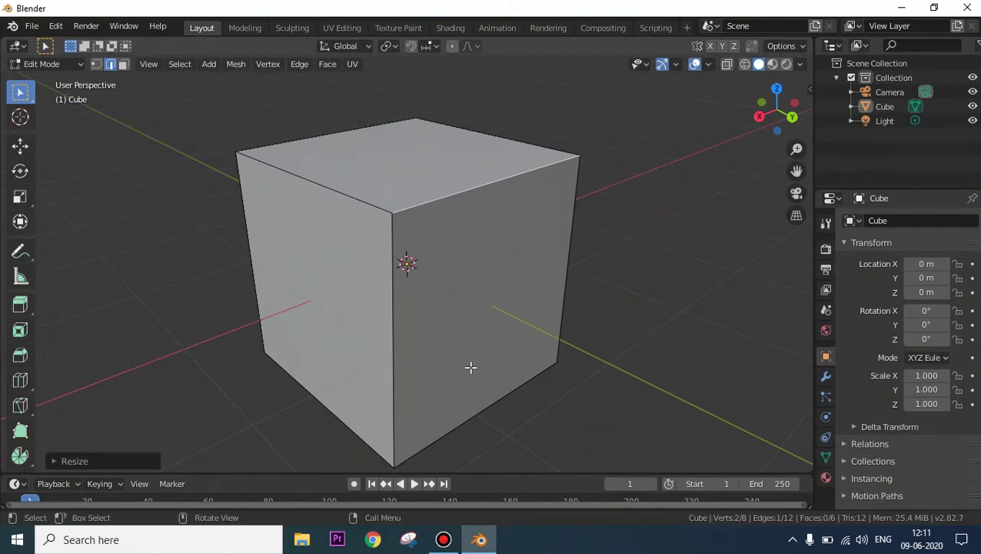
{"action": "middle_click_drag", "start_coordinate": [662, 286], "coordinate": [659, 243]}
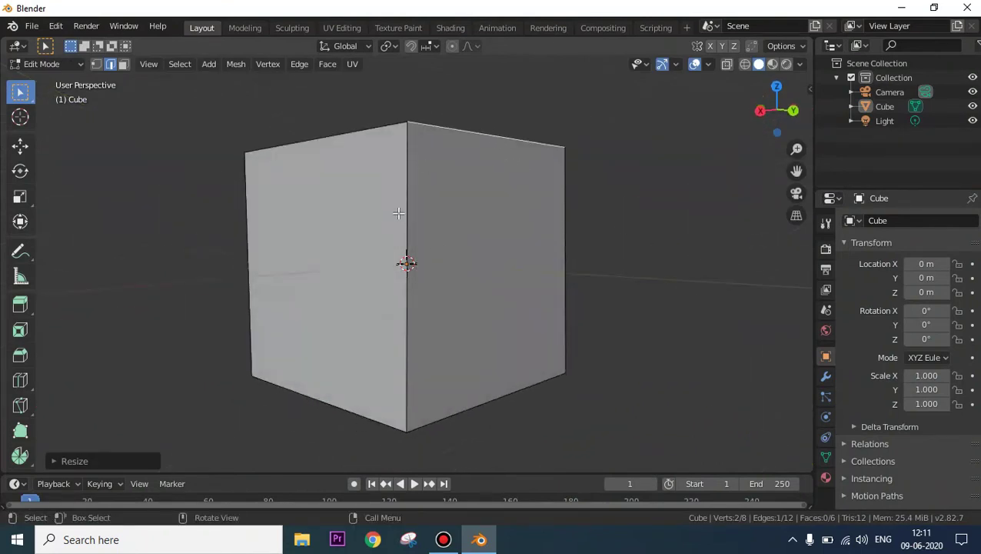
{"action": "middle_click_drag", "start_coordinate": [649, 359], "coordinate": [634, 376]}
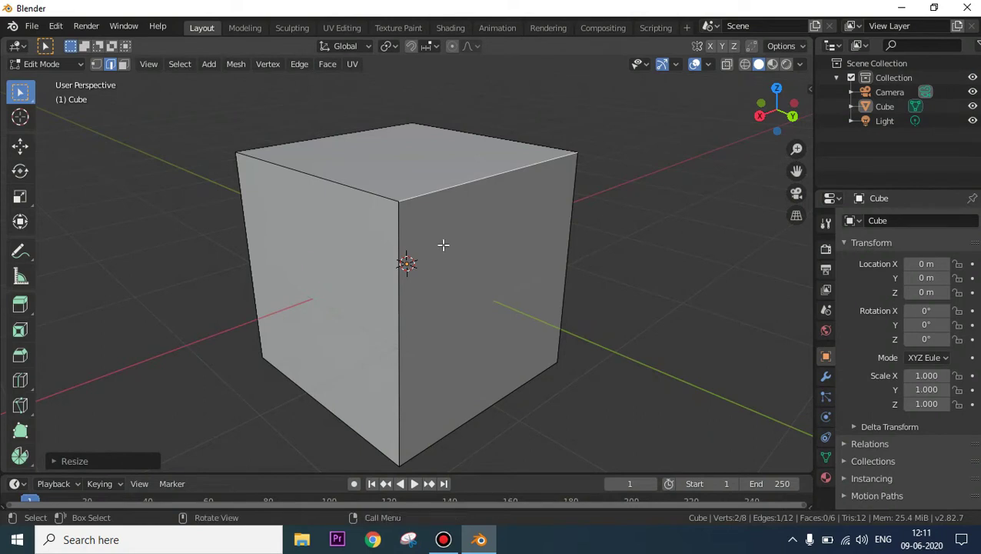
{"action": "left_click", "coordinate": [615, 173]}
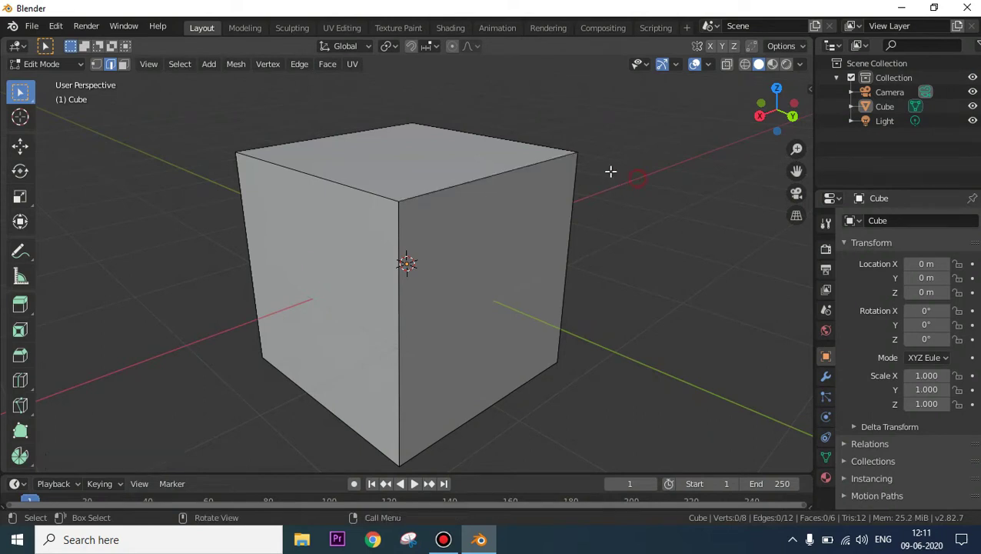
Step: Select the +Y side's top edge together with the adjoining front vertical edge, and scale both together
{"action": "left_click", "coordinate": [526, 167], "text": "shift"}
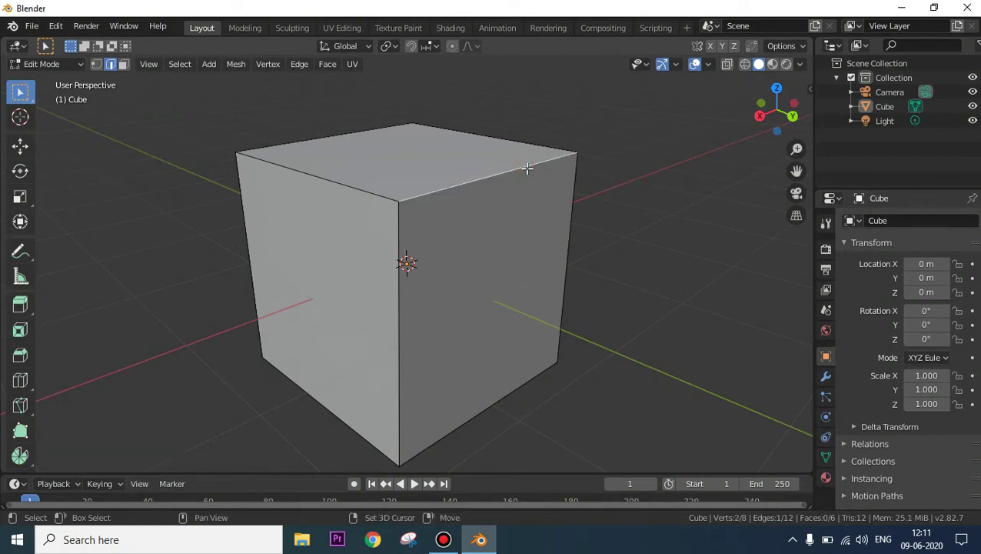
{"action": "left_click", "coordinate": [397, 334], "text": "shift"}
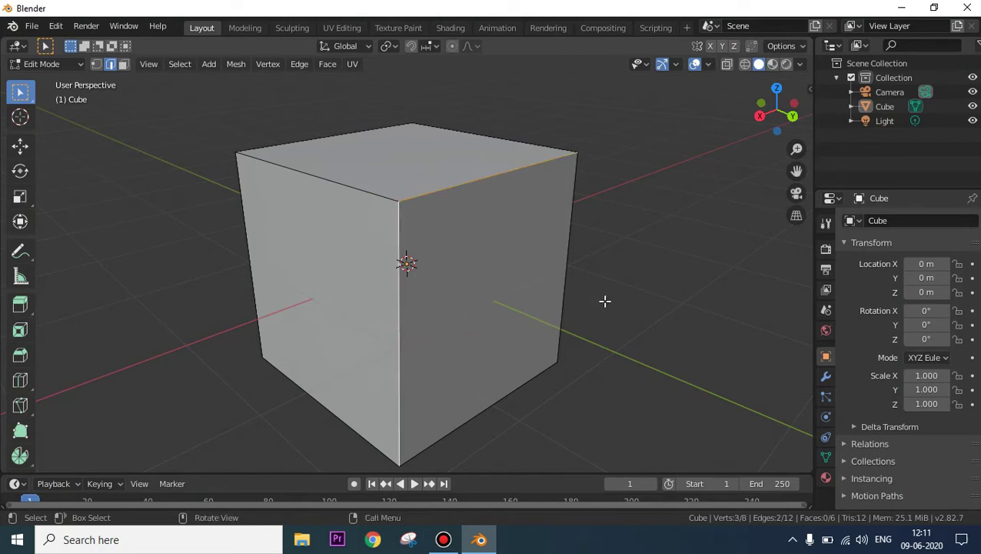
{"action": "key", "text": "s"}
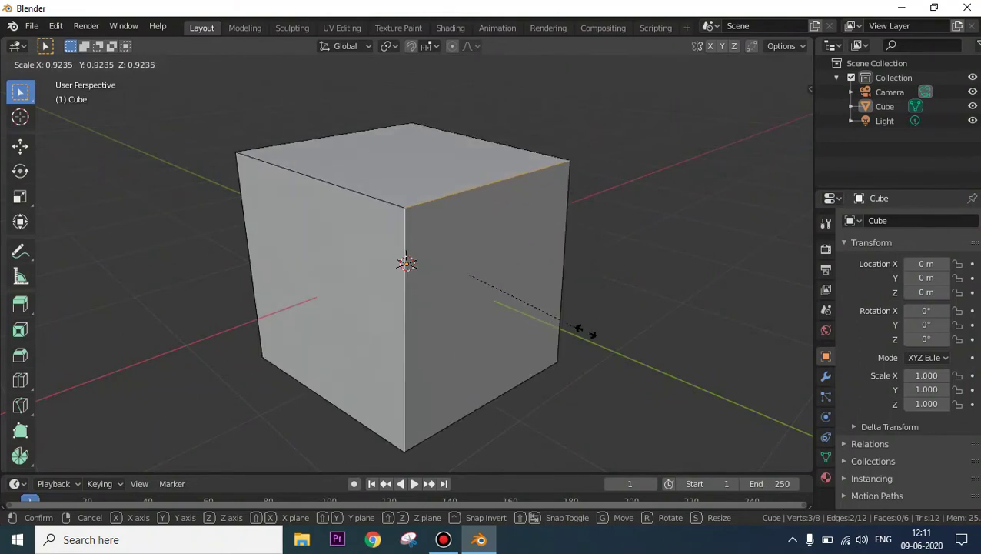
{"action": "left_click", "coordinate": [614, 337]}
Step: Undo all the edge scaling and edge selections made on the cube
{"action": "key", "text": "ctrl+z"}
{"action": "key", "text": "ctrl+z"}
{"action": "key", "text": "ctrl+z"}
{"action": "key", "text": "ctrl+z"}
{"action": "key", "text": "ctrl+z"}
{"action": "key", "text": "ctrl+z"}
{"action": "key", "text": "ctrl+z"}
{"action": "key", "text": "ctrl+z"}
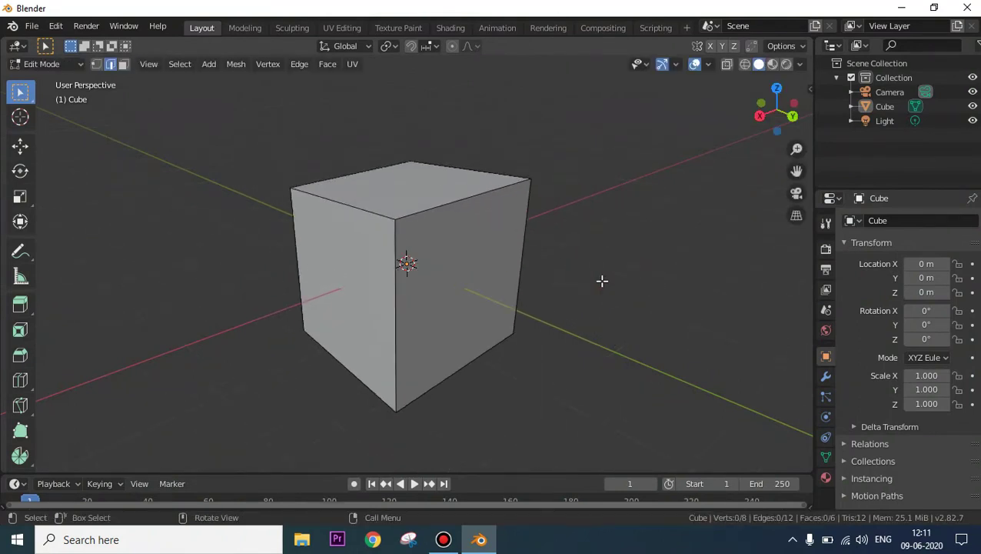
{"action": "key", "text": "ctrl+z"}
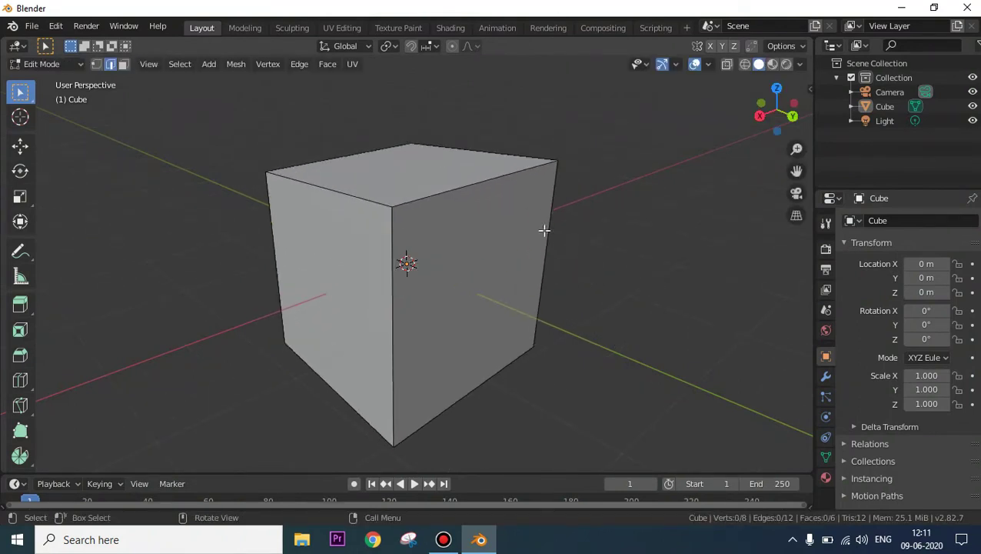
Step: Select all four edges around the cube's +Y face, scale them together, and clear the selection
{"action": "left_click", "coordinate": [504, 175], "text": "shift"}
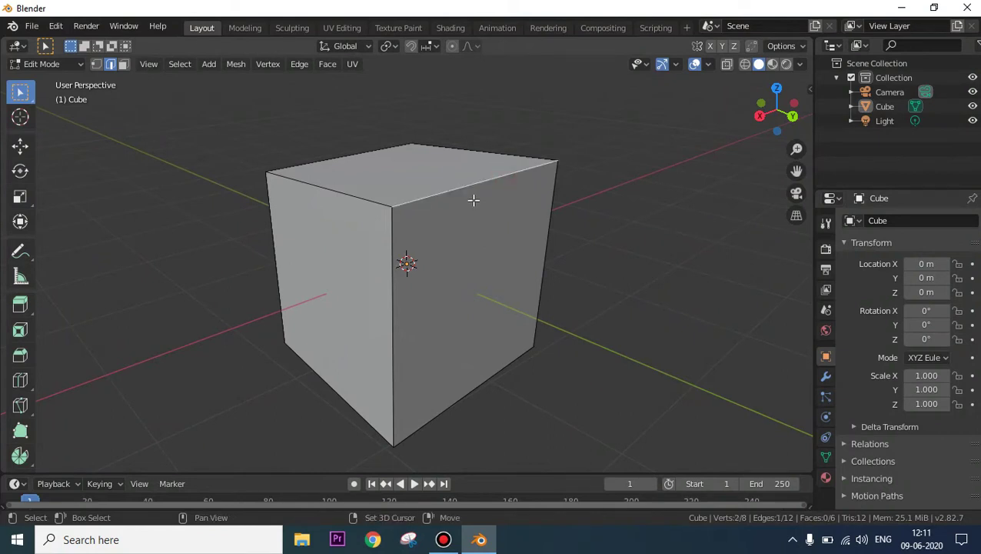
{"action": "left_click", "coordinate": [391, 353], "text": "shift"}
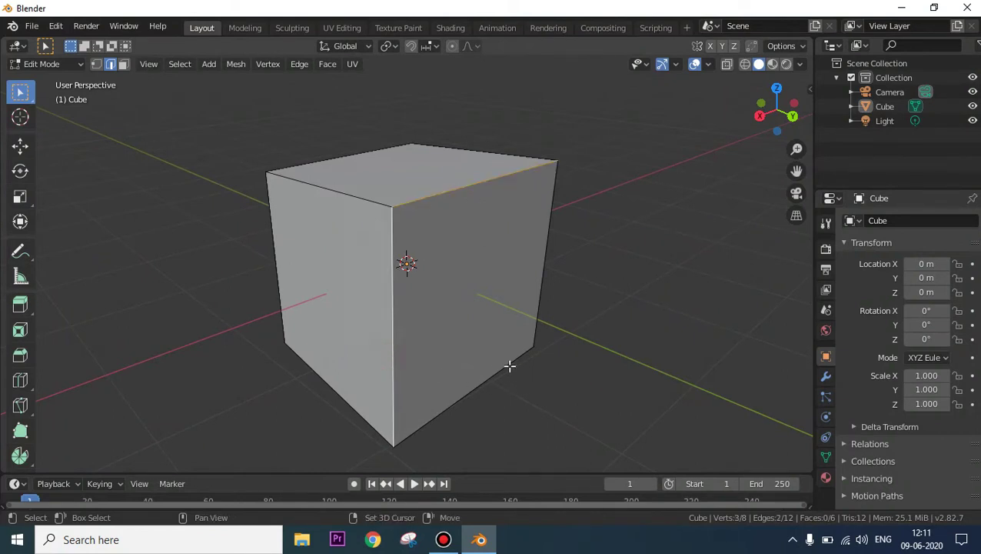
{"action": "left_click", "coordinate": [499, 370], "text": "shift"}
{"action": "left_click", "coordinate": [544, 280], "text": "shift"}
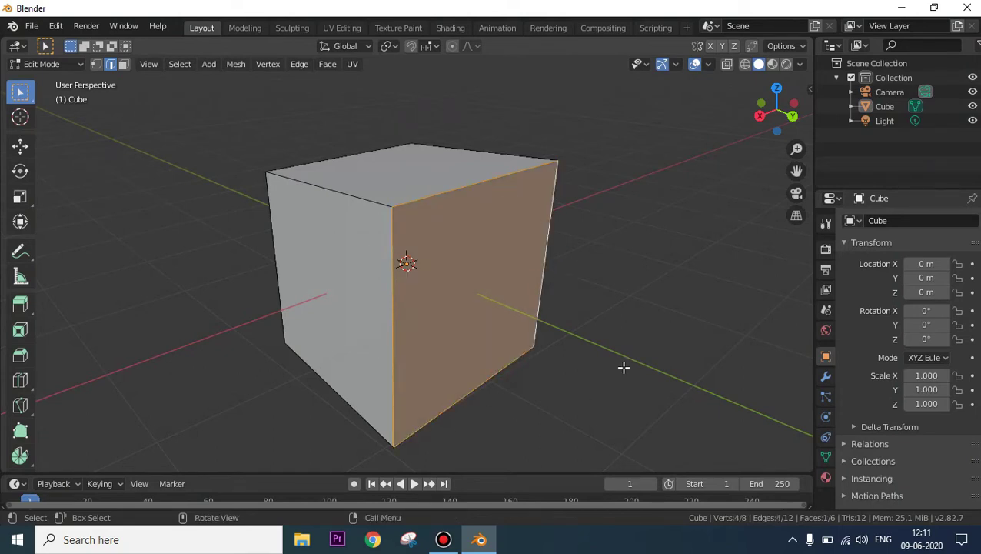
{"action": "key", "text": "s"}
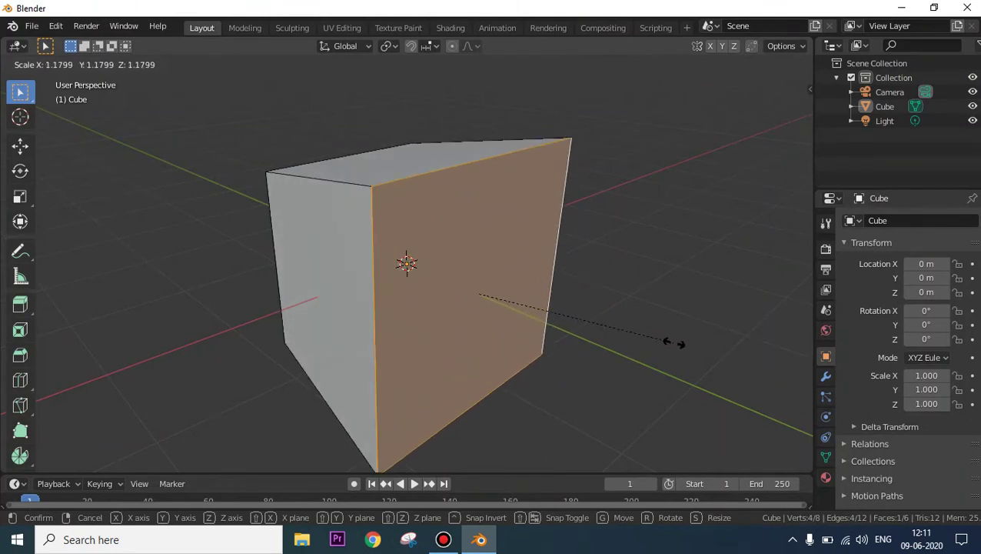
{"action": "left_click", "coordinate": [636, 314]}
{"action": "left_click", "coordinate": [639, 282]}
{"action": "middle_click_drag", "start_coordinate": [639, 281], "coordinate": [530, 180]}
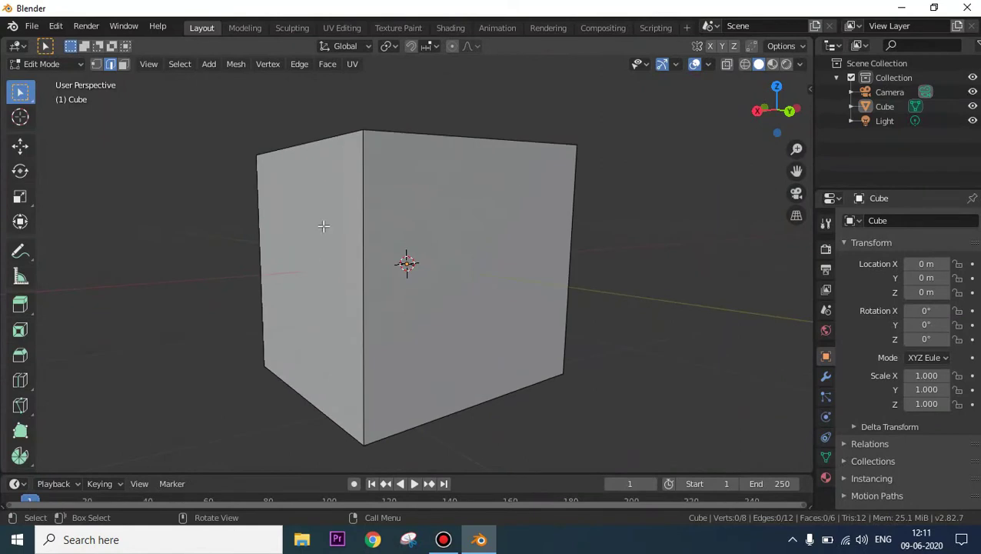
{"action": "middle_click_drag", "start_coordinate": [632, 240], "coordinate": [640, 280]}
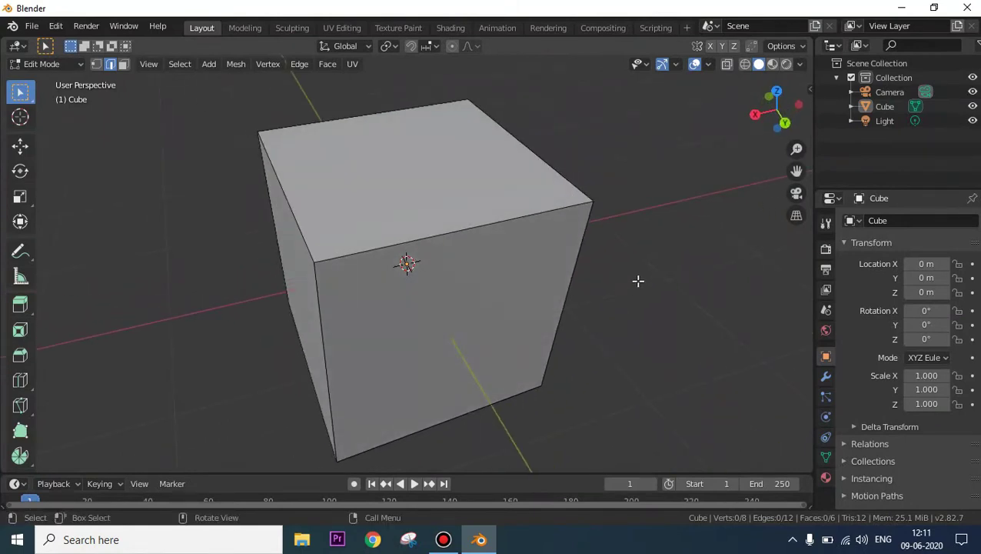
{"action": "scroll", "coordinate": [641, 279], "scroll_direction": "down", "scroll_amount": 3}
{"action": "scroll", "coordinate": [614, 278], "scroll_direction": "up", "scroll_amount": 2}
{"action": "scroll", "coordinate": [623, 279], "scroll_direction": "down", "scroll_amount": 2}
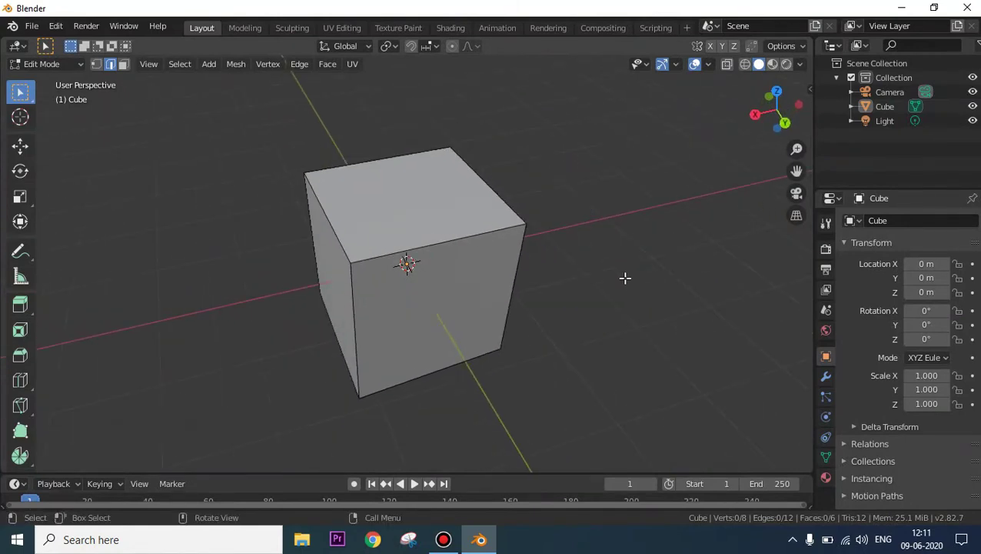
{"action": "middle_click_drag", "start_coordinate": [335, 228], "coordinate": [422, 255]}
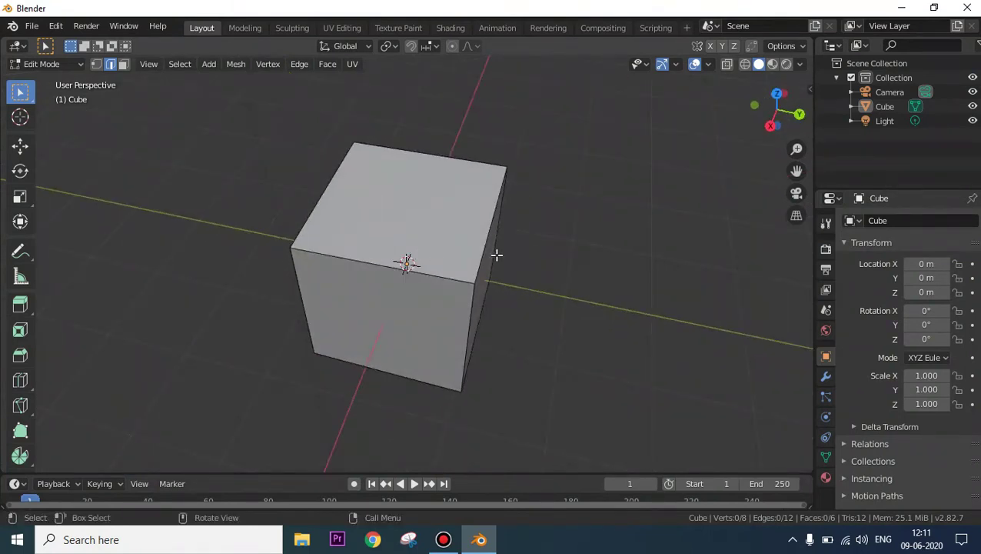
Step: Select the cube's +Y face in face selection mode, and then only its top edge in edge selection mode
{"action": "left_click", "coordinate": [98, 69]}
{"action": "middle_click_drag", "start_coordinate": [578, 256], "coordinate": [519, 213]}
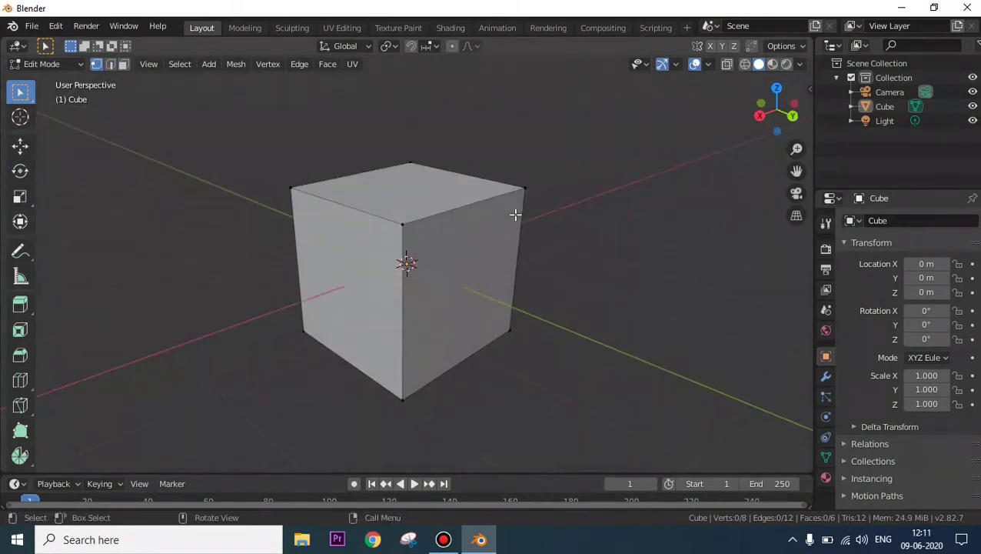
{"action": "middle_click_drag", "start_coordinate": [599, 239], "coordinate": [542, 237]}
{"action": "scroll", "coordinate": [553, 239], "scroll_direction": "up", "scroll_amount": 3}
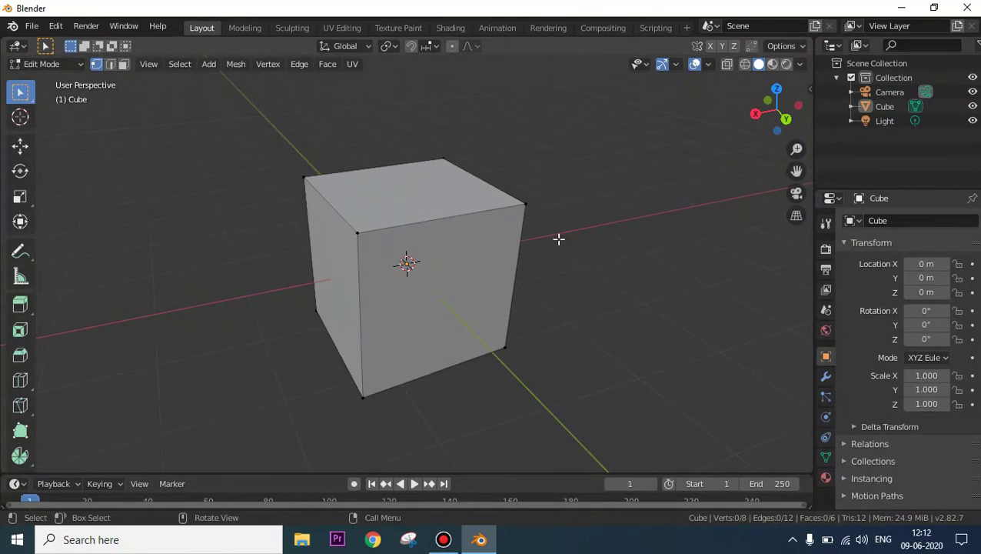
{"action": "left_click", "coordinate": [123, 63]}
{"action": "left_click", "coordinate": [432, 281]}
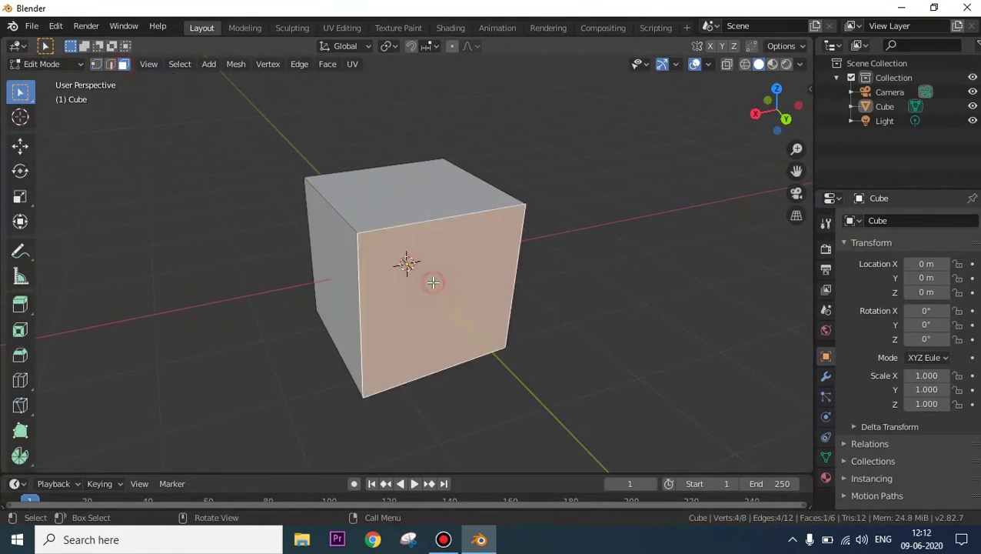
{"action": "left_click", "coordinate": [110, 63]}
{"action": "left_click", "coordinate": [392, 230]}
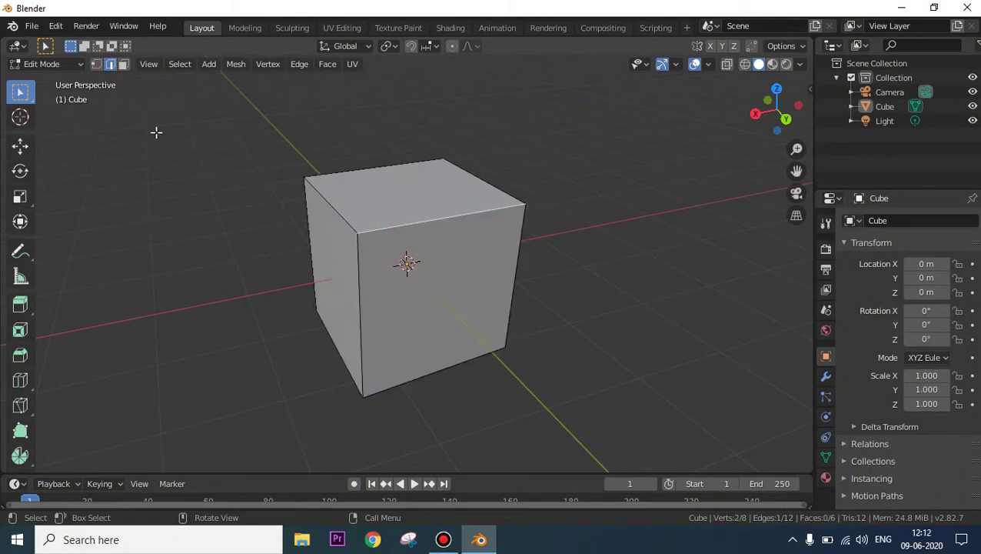
Step: In vertex selection mode, select the two top corners of the +Y face together, and clear the selection
{"action": "left_click", "coordinate": [96, 64]}
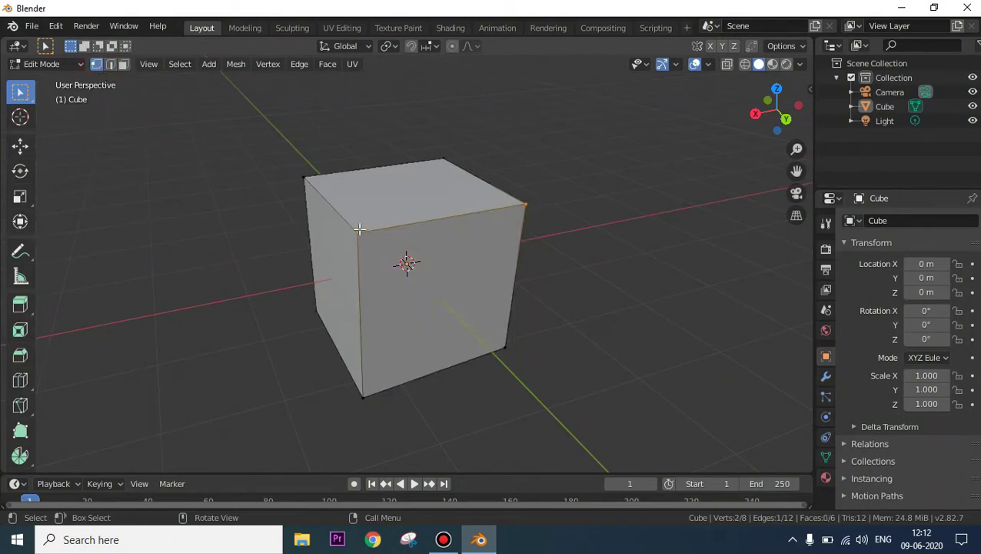
{"action": "scroll", "coordinate": [353, 236], "scroll_direction": "up", "scroll_amount": 4}
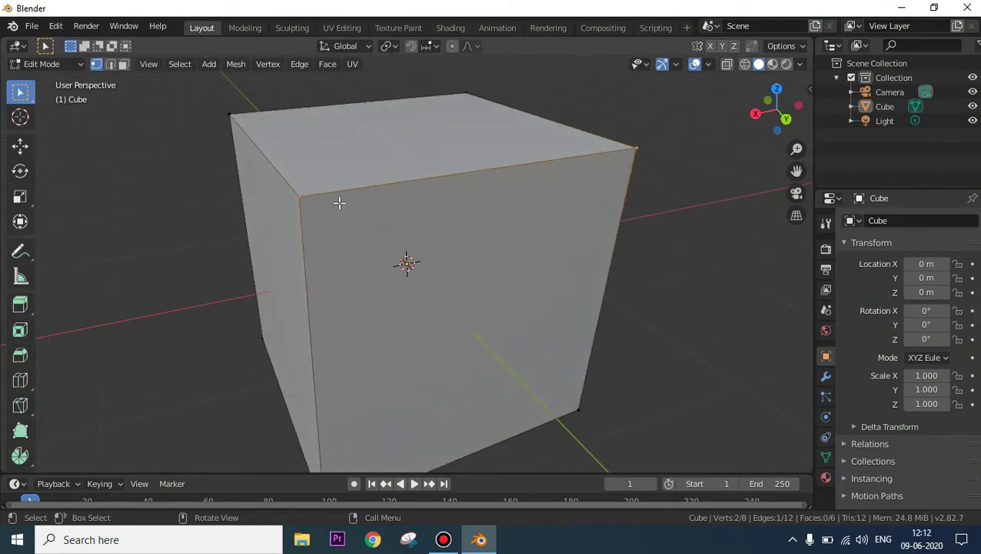
{"action": "left_click", "coordinate": [299, 197]}
{"action": "left_click", "coordinate": [636, 150]}
{"action": "left_click", "coordinate": [300, 198], "text": "shift"}
{"action": "scroll", "coordinate": [530, 230], "scroll_direction": "down", "scroll_amount": 2}
{"action": "left_click", "coordinate": [584, 210]}
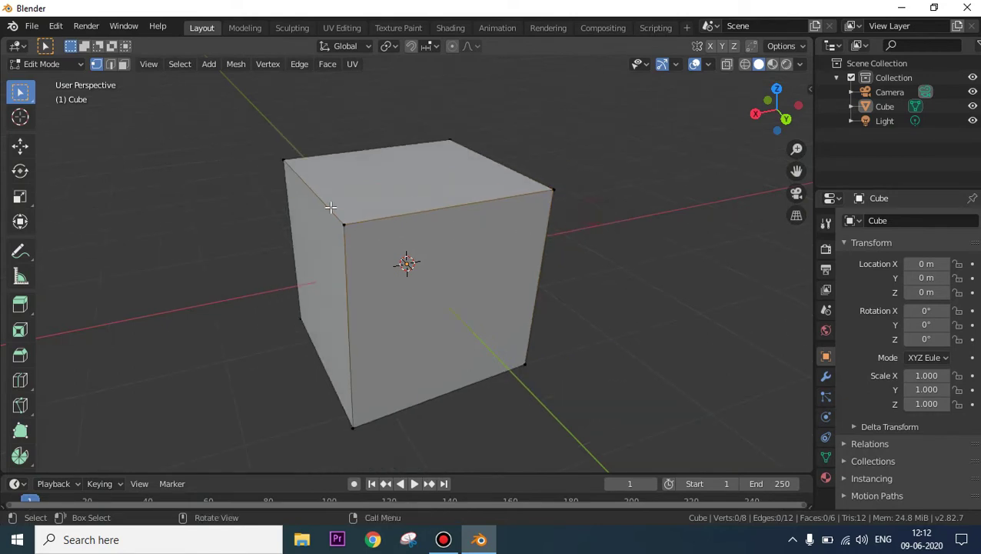
Step: Box-select the top corner vertex shared by the +X and +Y faces, and then all four top vertices of the cube
{"action": "scroll", "coordinate": [372, 223], "scroll_direction": "up", "scroll_amount": 2}
{"action": "left_click_drag", "start_coordinate": [278, 175], "coordinate": [340, 225]}
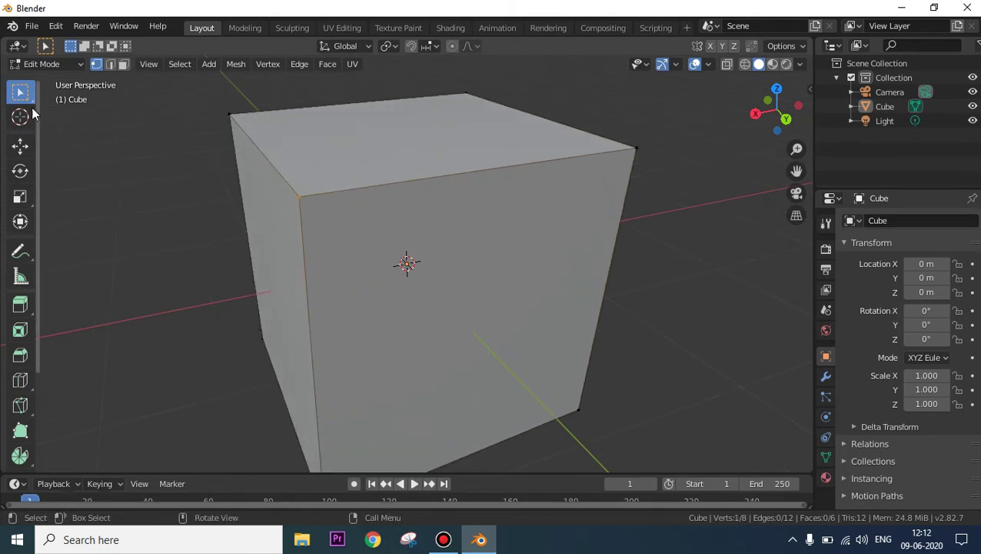
{"action": "scroll", "coordinate": [282, 179], "scroll_direction": "down", "scroll_amount": 3}
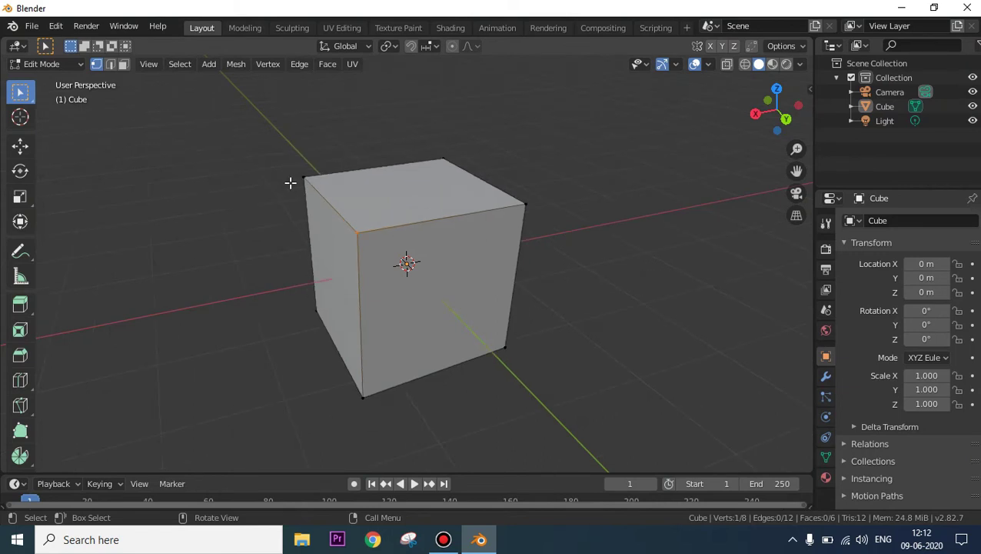
{"action": "scroll", "coordinate": [371, 217], "scroll_direction": "up", "scroll_amount": 1}
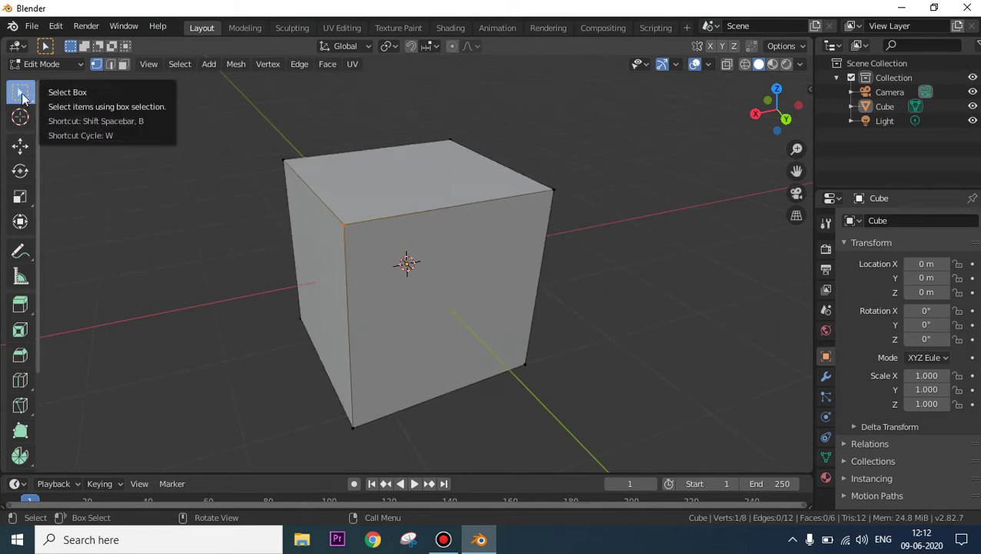
{"action": "left_click", "coordinate": [339, 193]}
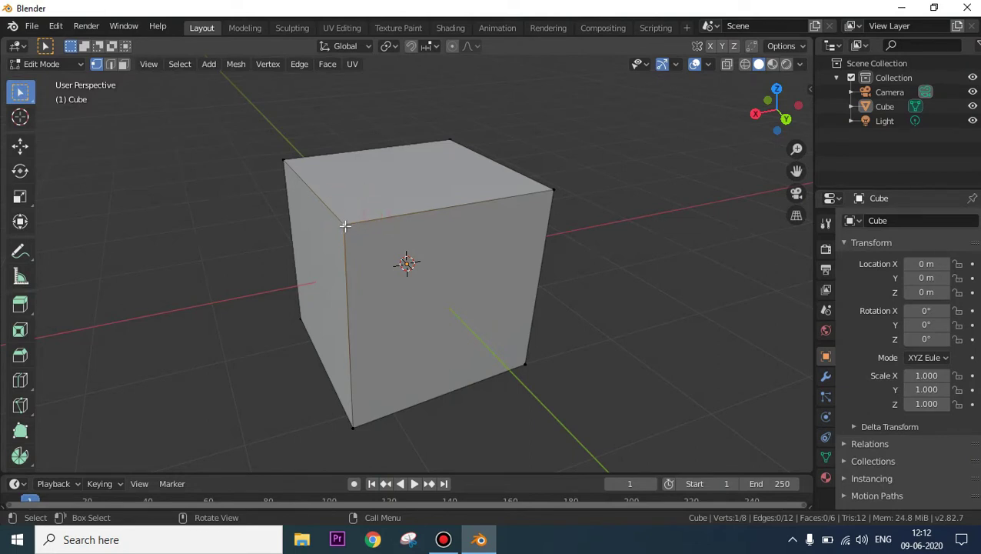
{"action": "left_click", "coordinate": [555, 189]}
{"action": "left_click_drag", "start_coordinate": [210, 118], "coordinate": [612, 233]}
Step: Activate Select Circle, clear the vertex selection, and change to edge selection mode
{"action": "left_click", "coordinate": [28, 94]}
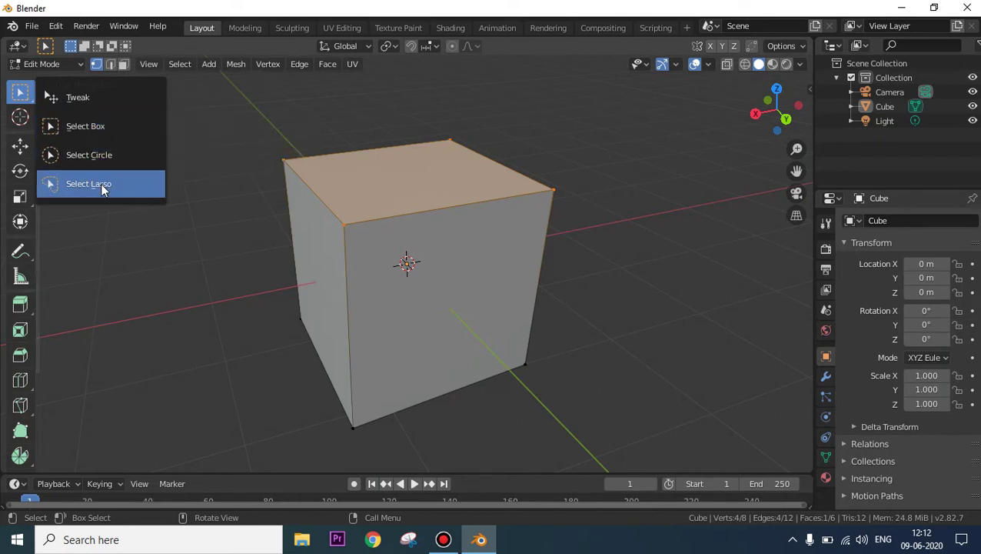
{"action": "left_click", "coordinate": [98, 154]}
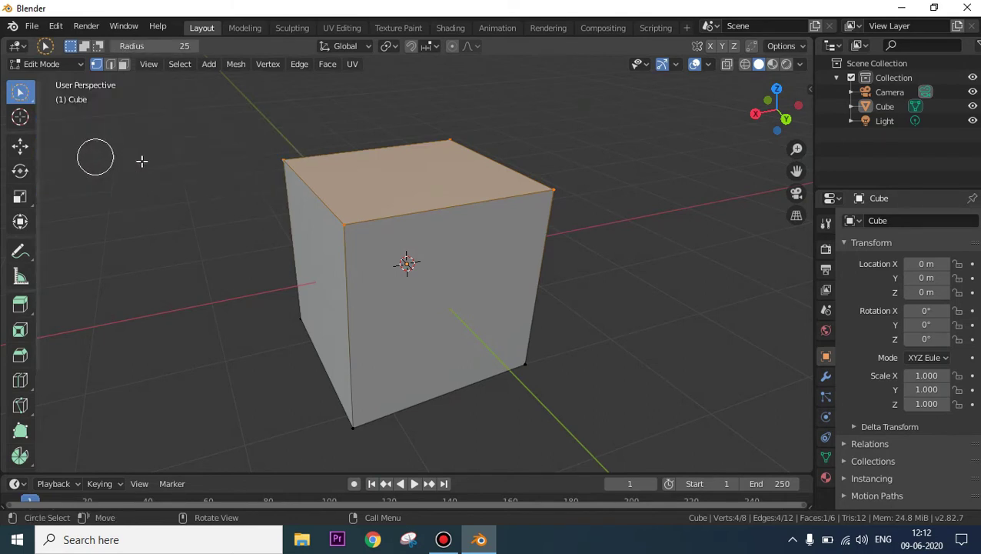
{"action": "scroll", "coordinate": [403, 263], "scroll_direction": "up", "scroll_amount": 3}
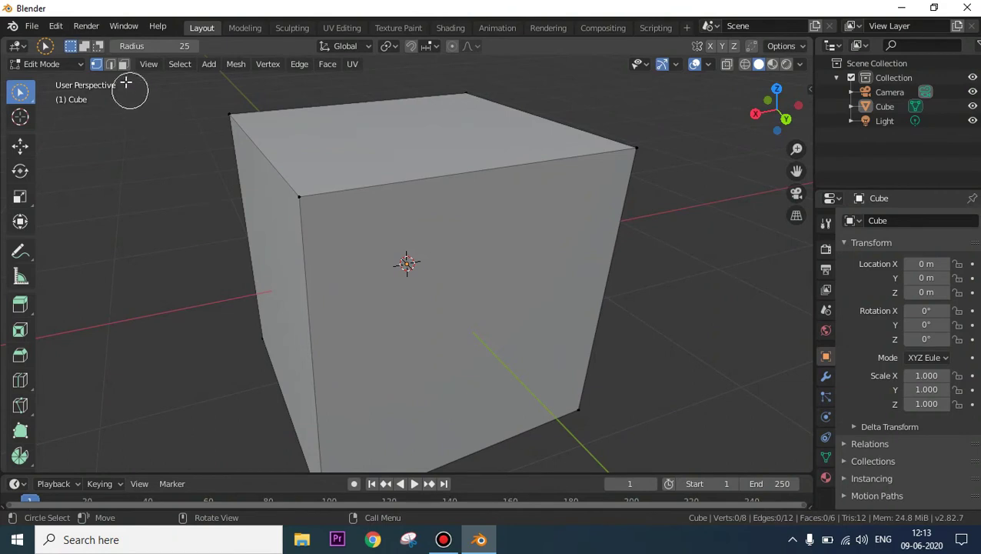
{"action": "left_click", "coordinate": [112, 65]}
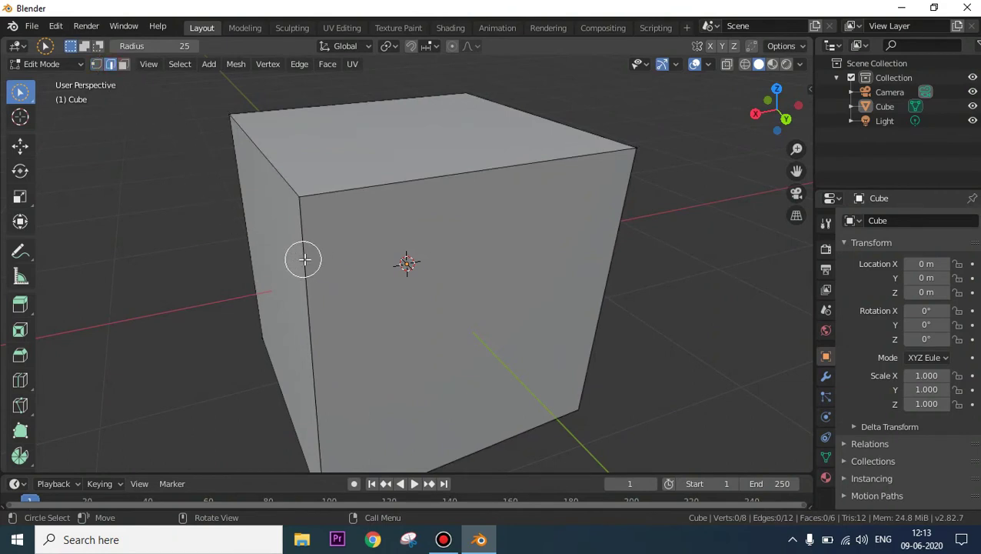
{"action": "left_click_drag", "start_coordinate": [20, 92], "coordinate": [77, 124]}
{"action": "scroll", "coordinate": [299, 269], "scroll_direction": "up", "scroll_amount": 5}
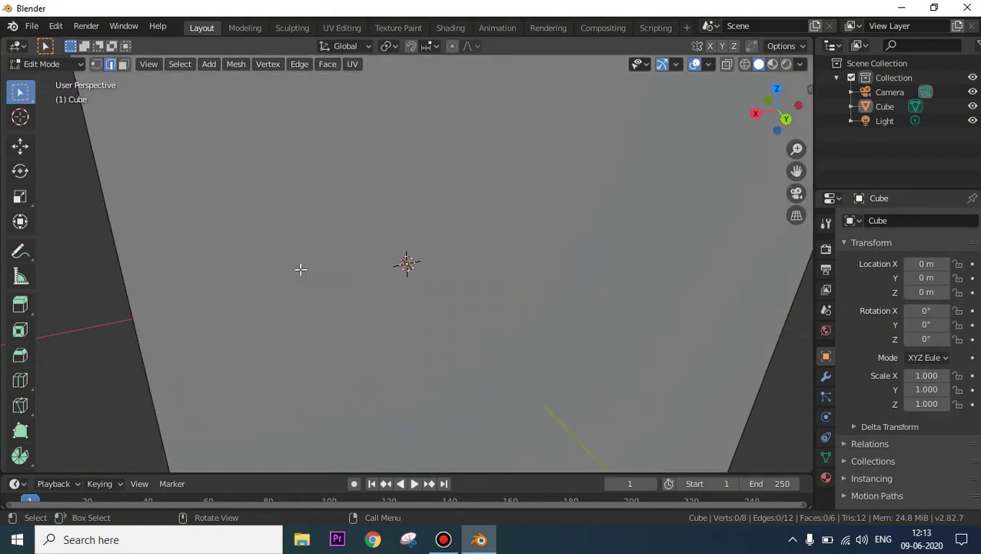
{"action": "scroll", "coordinate": [198, 281], "scroll_direction": "down", "scroll_amount": 3}
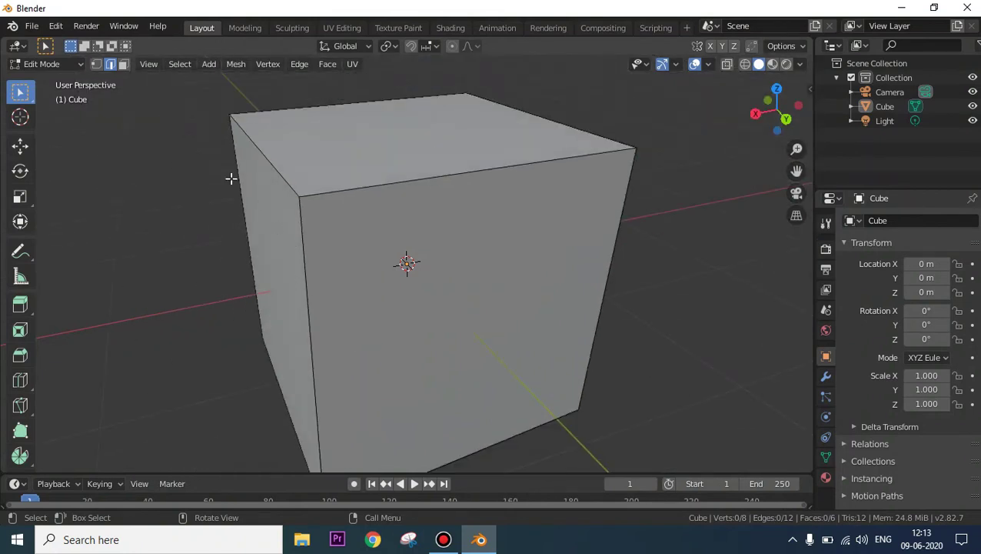
Step: Circle-select the vertical edge between the +X and +Y faces plus the two adjoining top edges, and clear the selection
{"action": "left_click", "coordinate": [20, 92]}
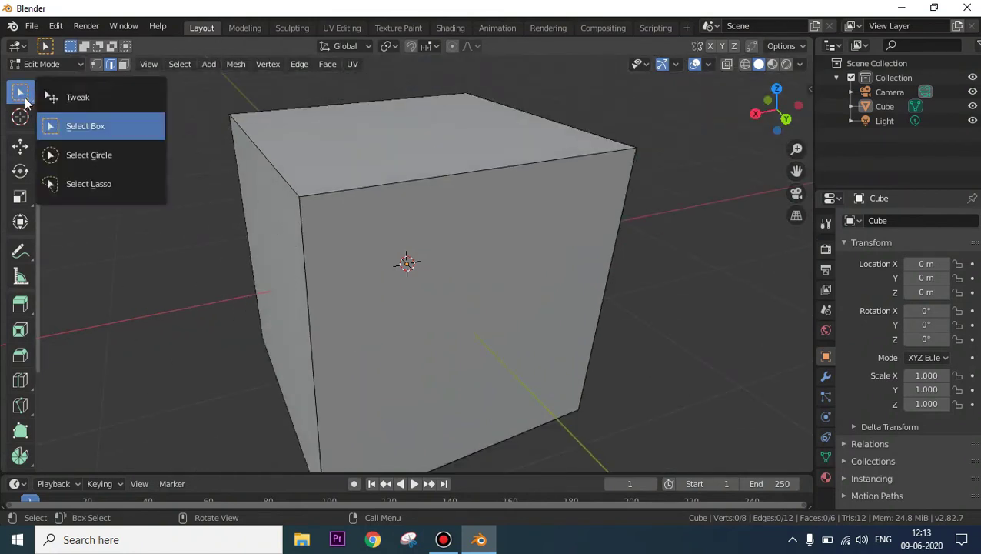
{"action": "left_click", "coordinate": [88, 150]}
{"action": "left_click", "coordinate": [300, 309]}
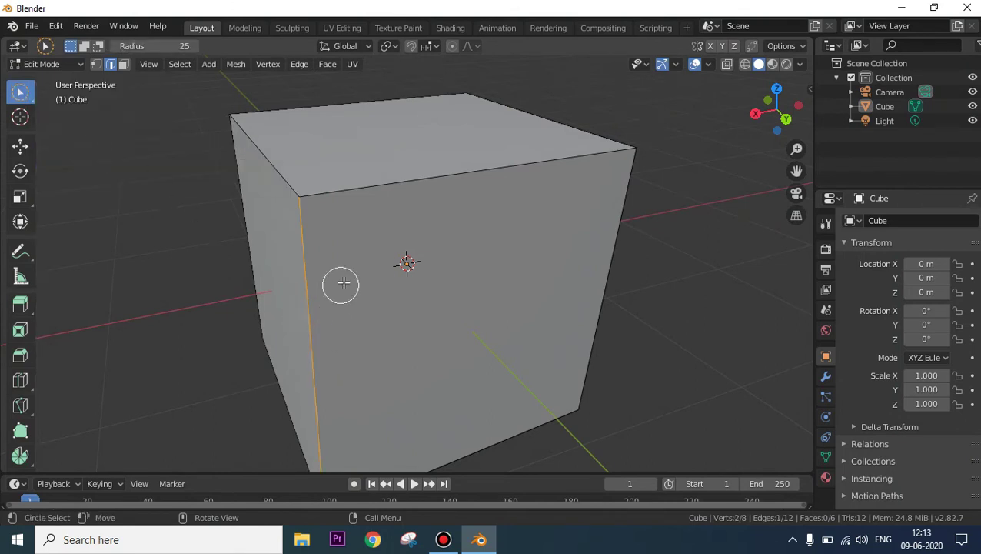
{"action": "mouse_move", "coordinate": [405, 179]}
{"action": "left_mouse_down"}
{"action": "mouse_move", "coordinate": [328, 149]}
{"action": "mouse_move", "coordinate": [270, 150]}
{"action": "mouse_move", "coordinate": [287, 162]}
{"action": "left_mouse_up"}
{"action": "scroll", "coordinate": [417, 214], "scroll_direction": "down", "scroll_amount": 3}
{"action": "scroll", "coordinate": [519, 223], "scroll_direction": "up", "scroll_amount": 1}
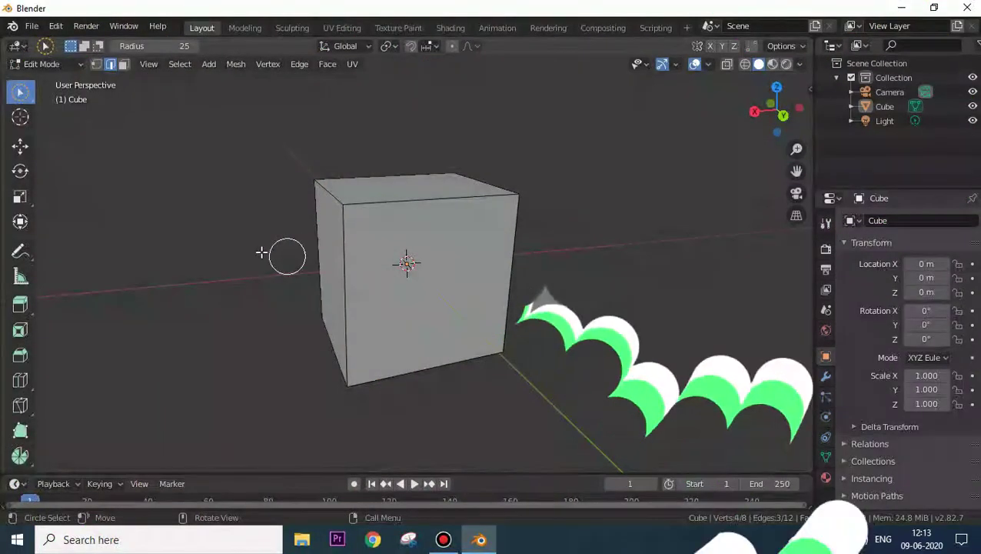
{"action": "middle_click_drag", "start_coordinate": [258, 252], "coordinate": [276, 230]}
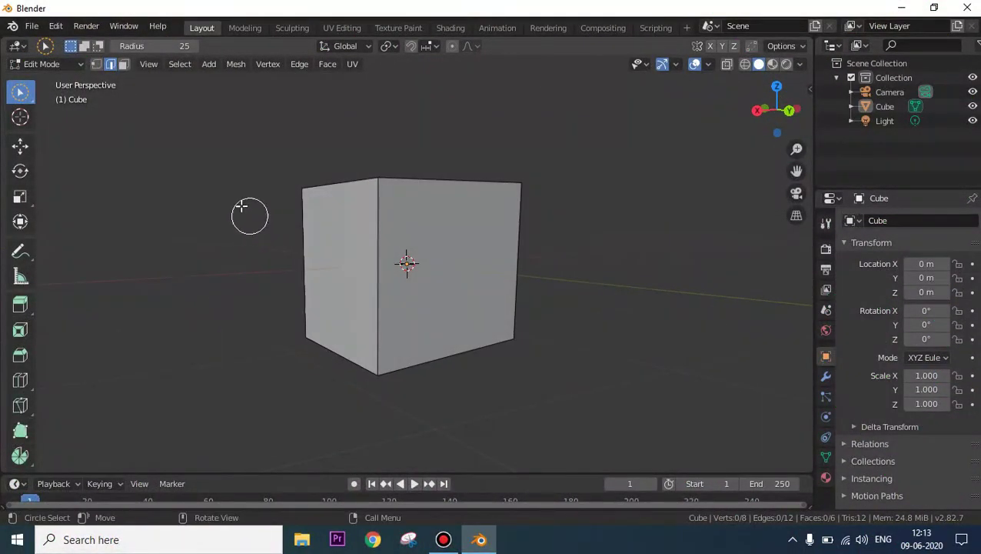
Step: Select the cube's +Y face in face selection mode with Select Box active, and delete its edges
{"action": "left_click", "coordinate": [125, 67]}
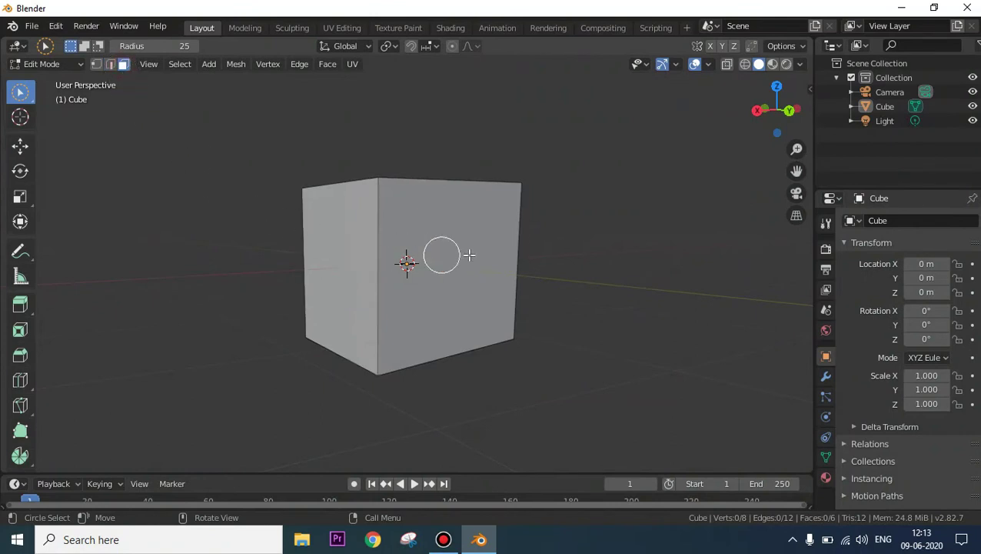
{"action": "left_click_drag", "start_coordinate": [20, 92], "coordinate": [69, 127]}
{"action": "left_click", "coordinate": [444, 224]}
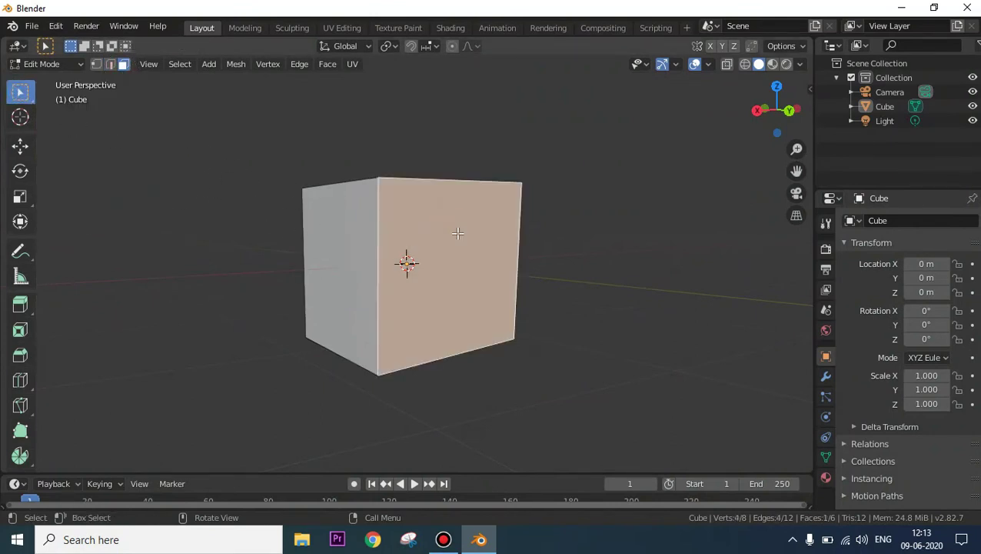
{"action": "key", "text": "x"}
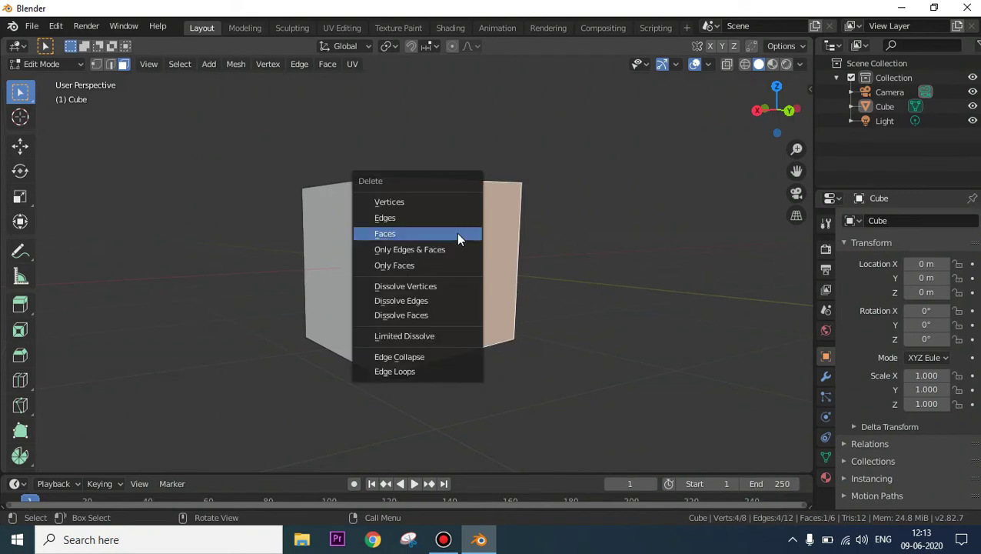
{"action": "left_click", "coordinate": [388, 220]}
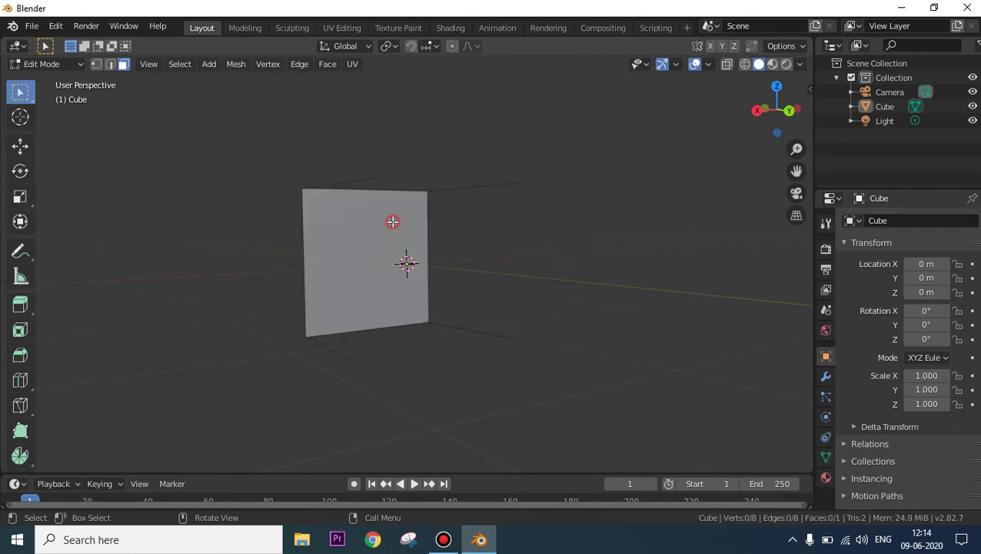
Step: Extrude the remaining -Y face outward into a thin slab, and clear the selection
{"action": "middle_click_drag", "start_coordinate": [497, 234], "coordinate": [404, 279]}
{"action": "left_click", "coordinate": [346, 278]}
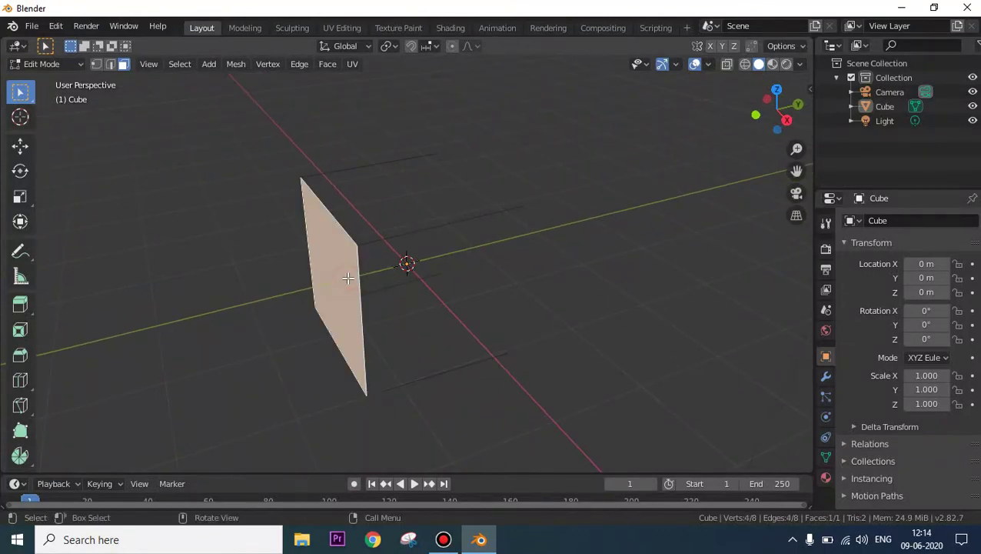
{"action": "key", "text": "e"}
{"action": "left_click", "coordinate": [318, 281]}
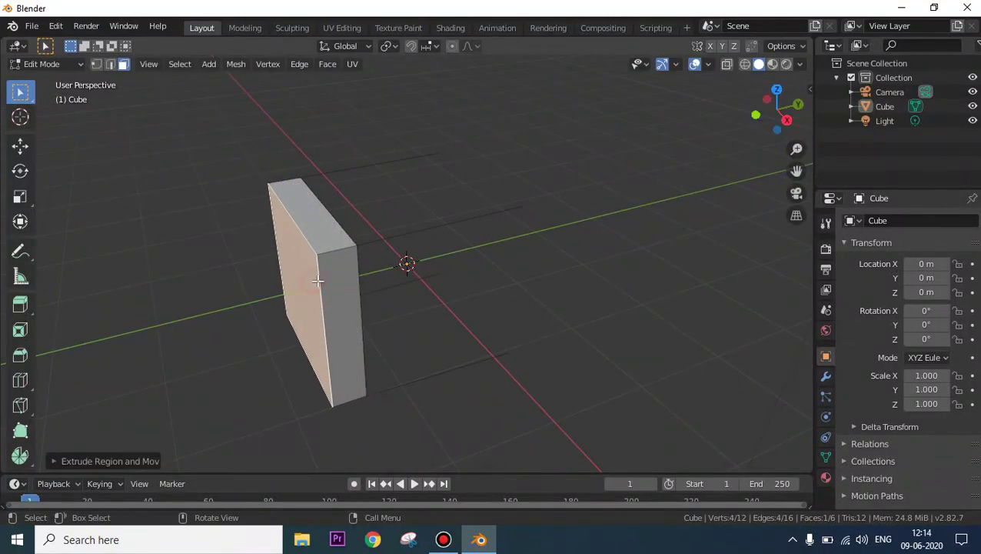
{"action": "left_click_drag", "start_coordinate": [433, 226], "coordinate": [452, 247]}
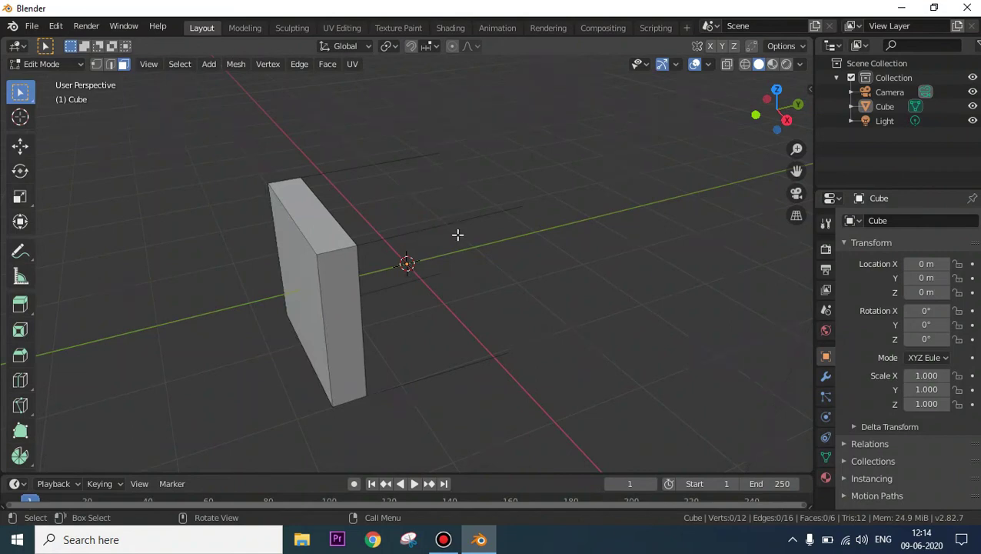
Step: Box-select the slab's visible faces and rotate them
{"action": "left_click_drag", "start_coordinate": [232, 180], "coordinate": [576, 452]}
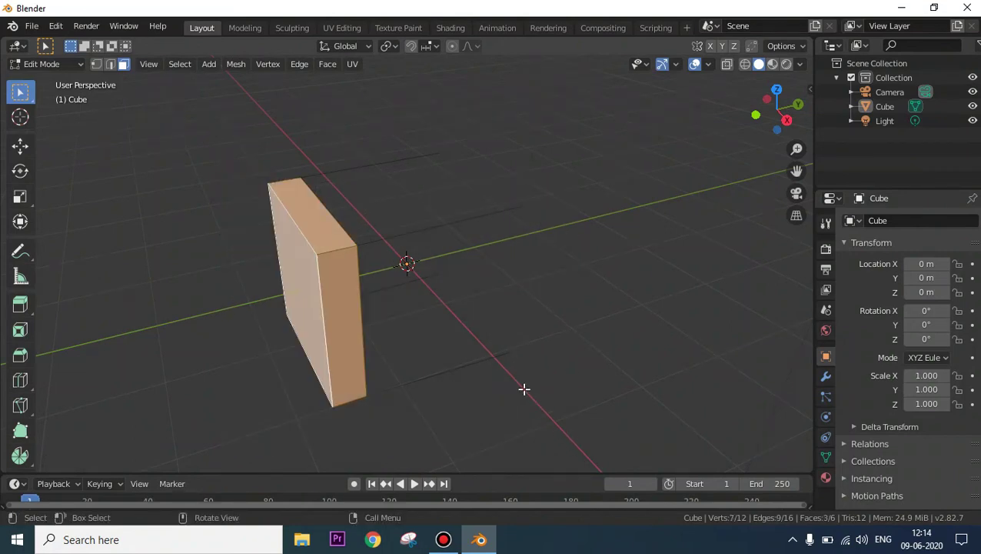
{"action": "key", "text": "r"}
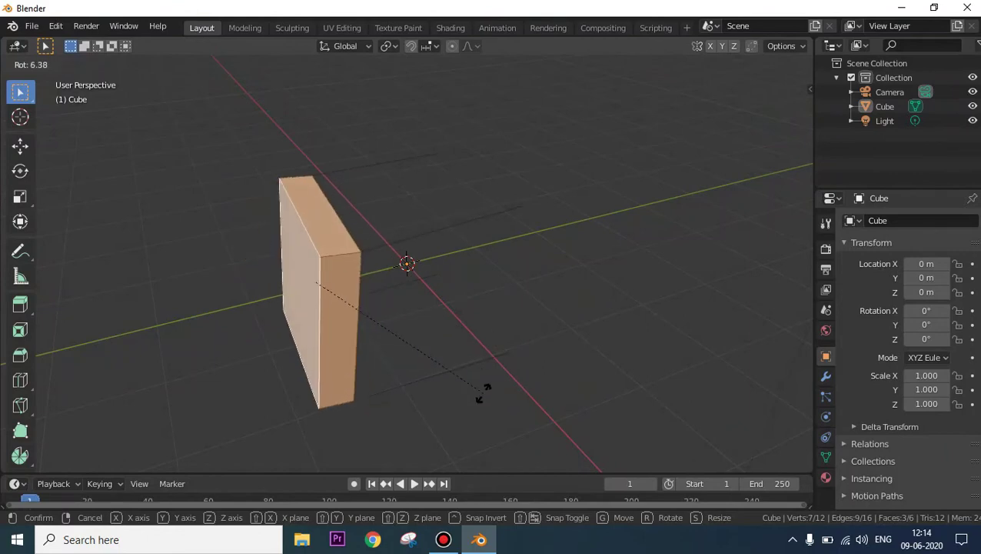